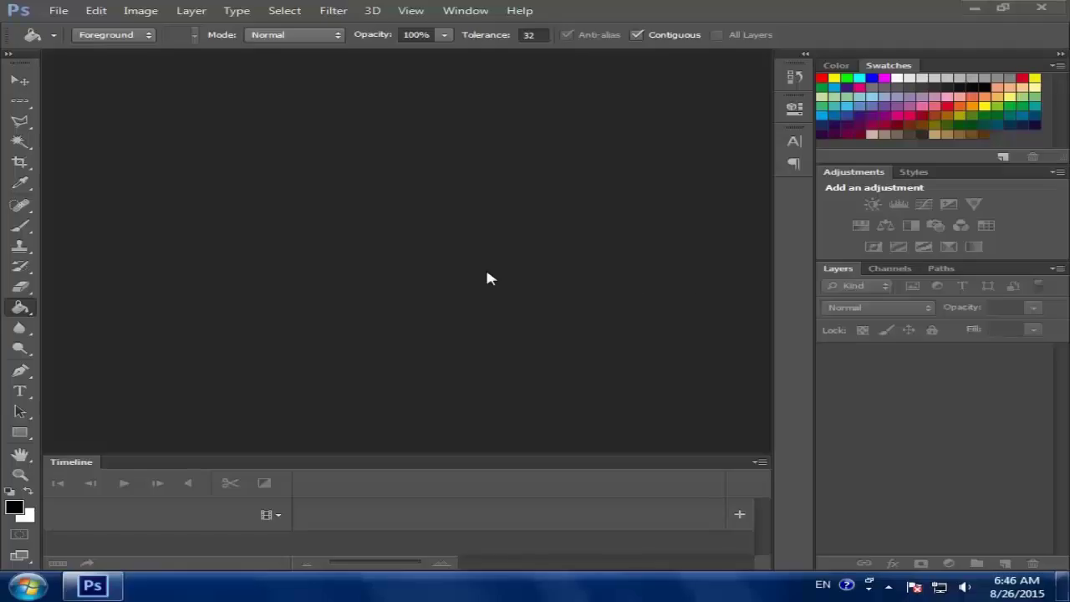
- Create a new 1280 × 720 pixel, 72 ppi RGB document
click(62, 12)
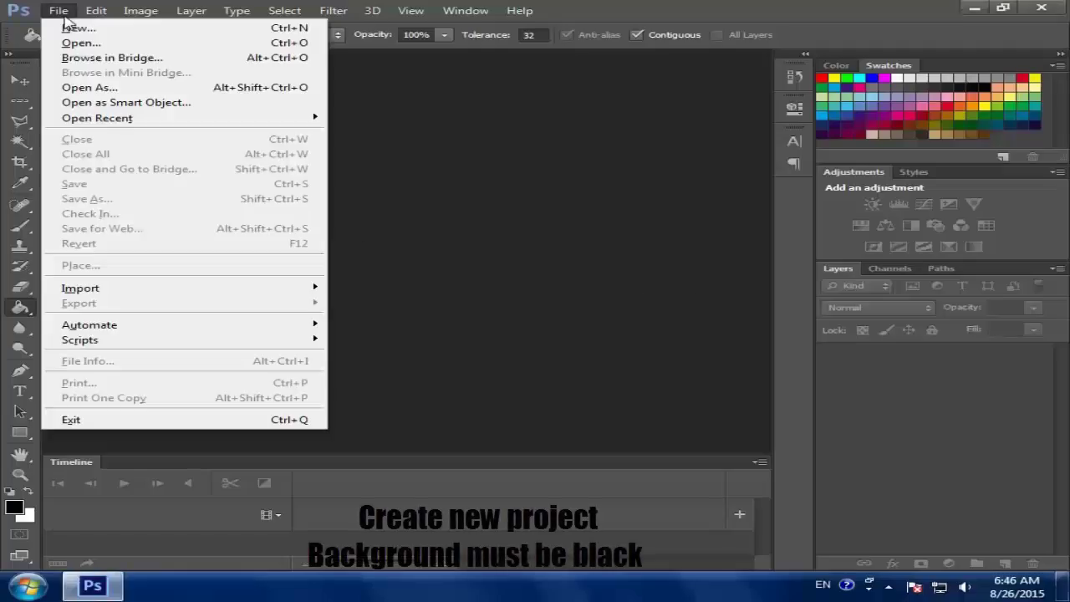
click(80, 30)
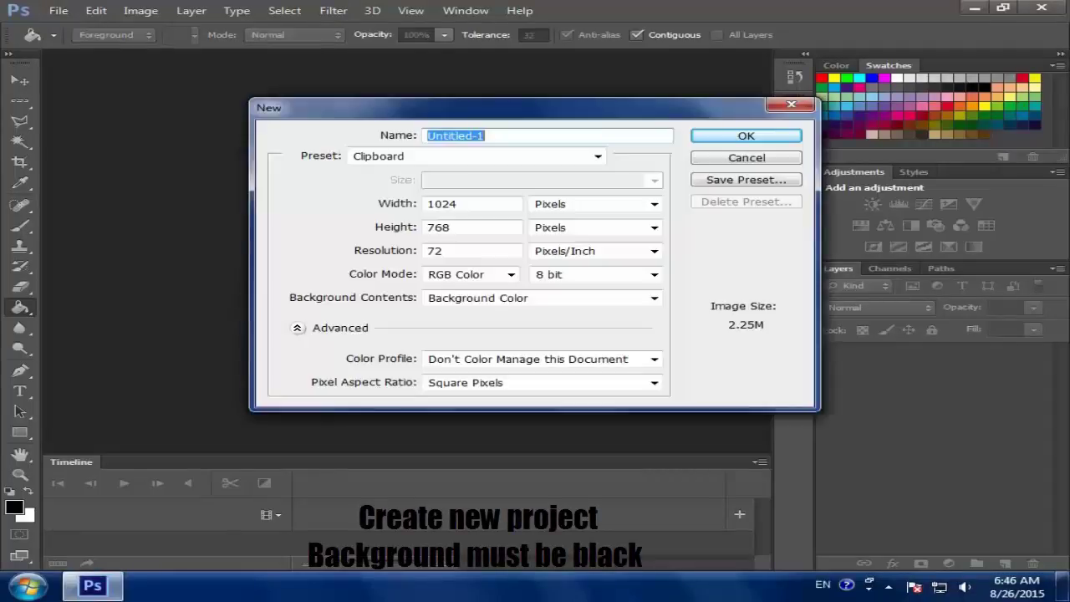
drag(462, 199, 446, 202)
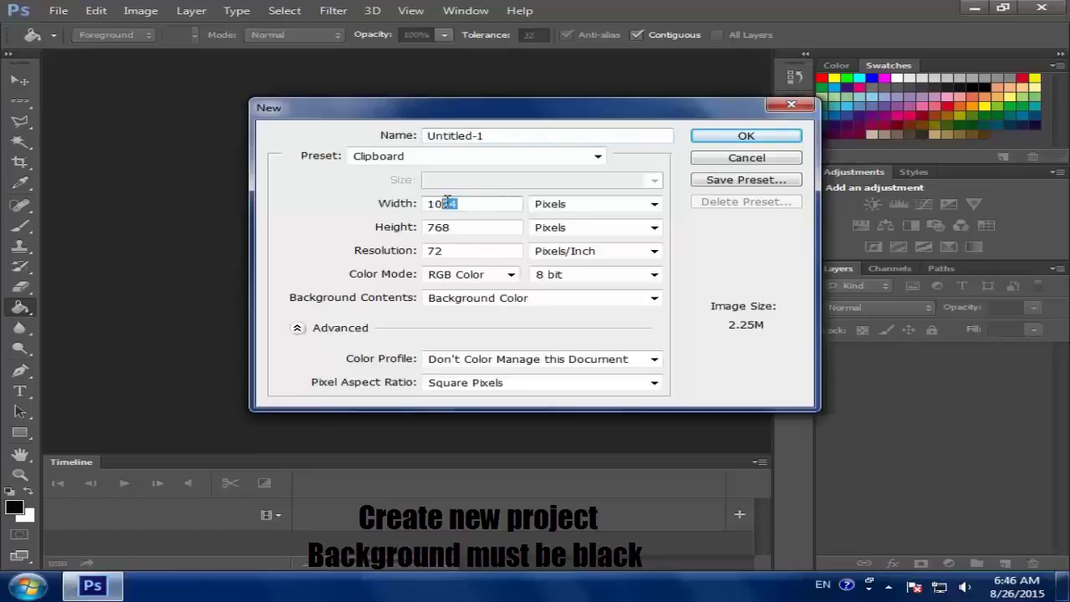
text(12)
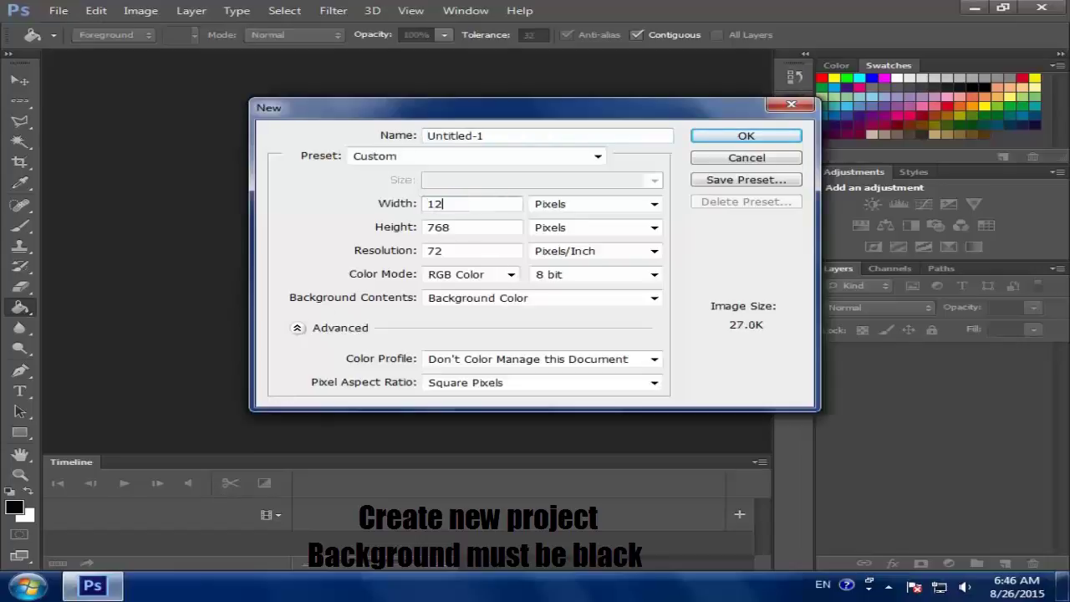
text(80)
drag(458, 228, 346, 230)
text(720)
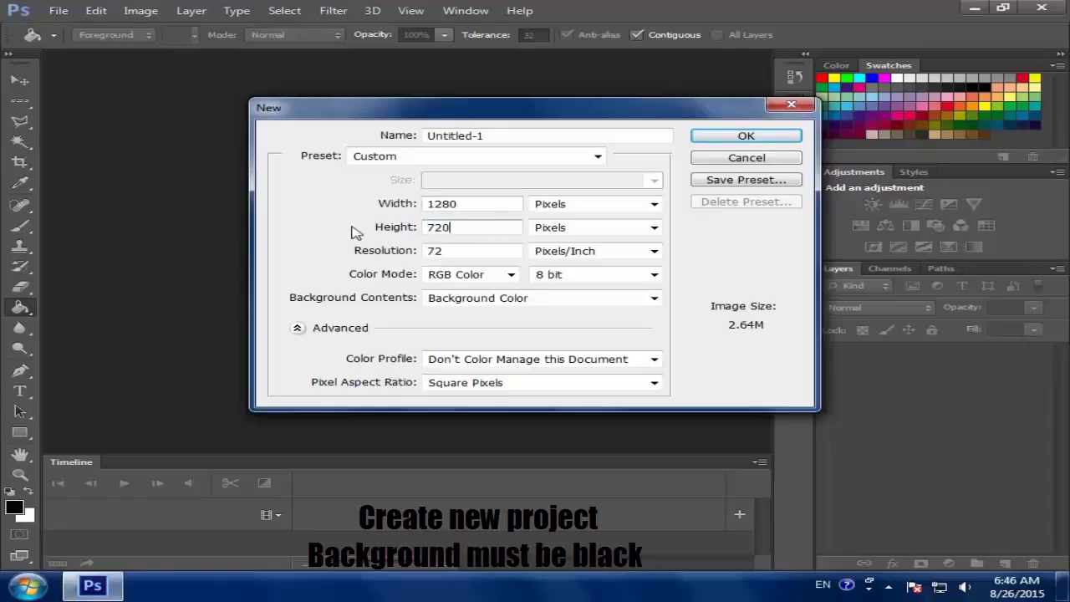
click(694, 139)
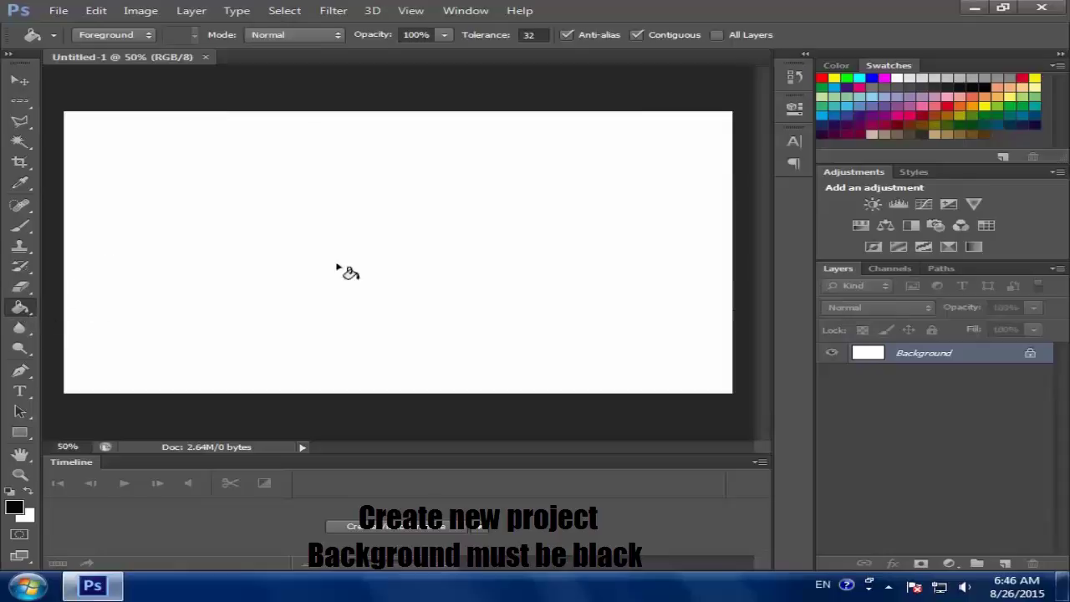
- Fill the Background layer solid black with the Paint Bucket and save Black as a swatch
click(536, 214)
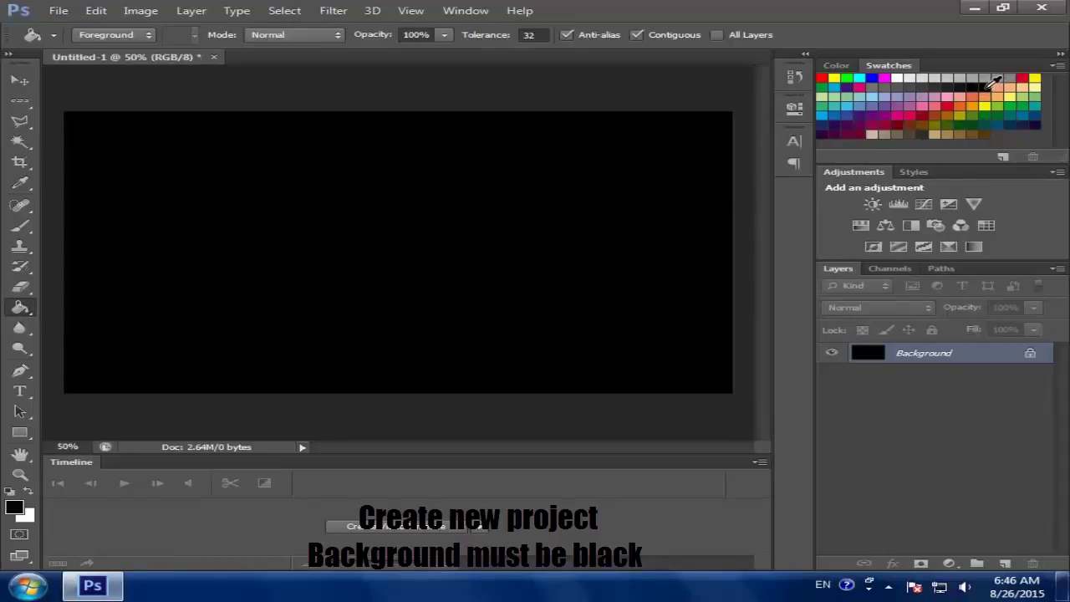
click(997, 81)
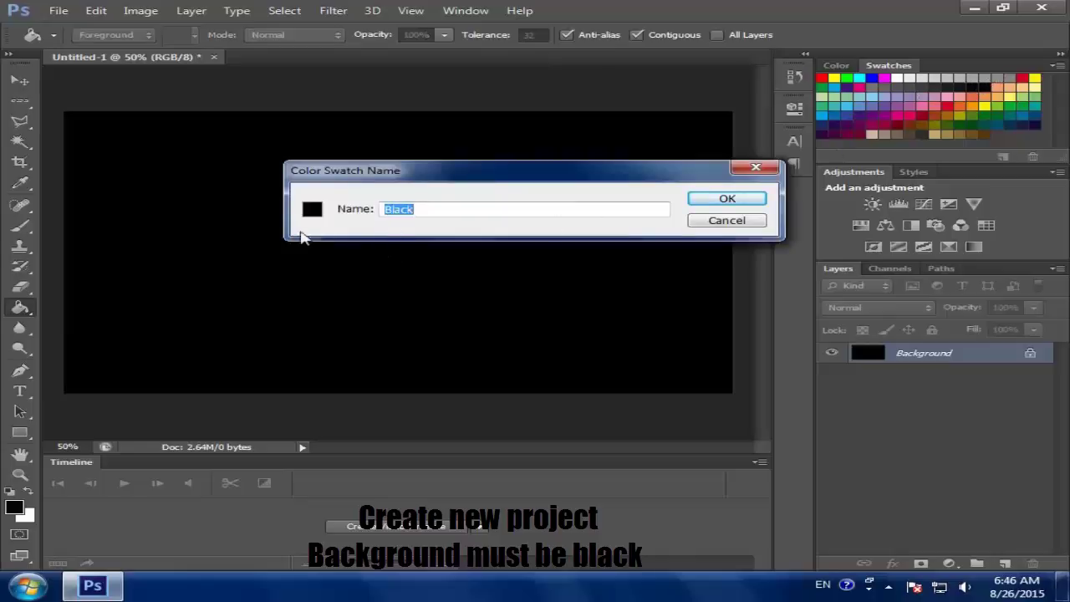
click(237, 287)
click(721, 200)
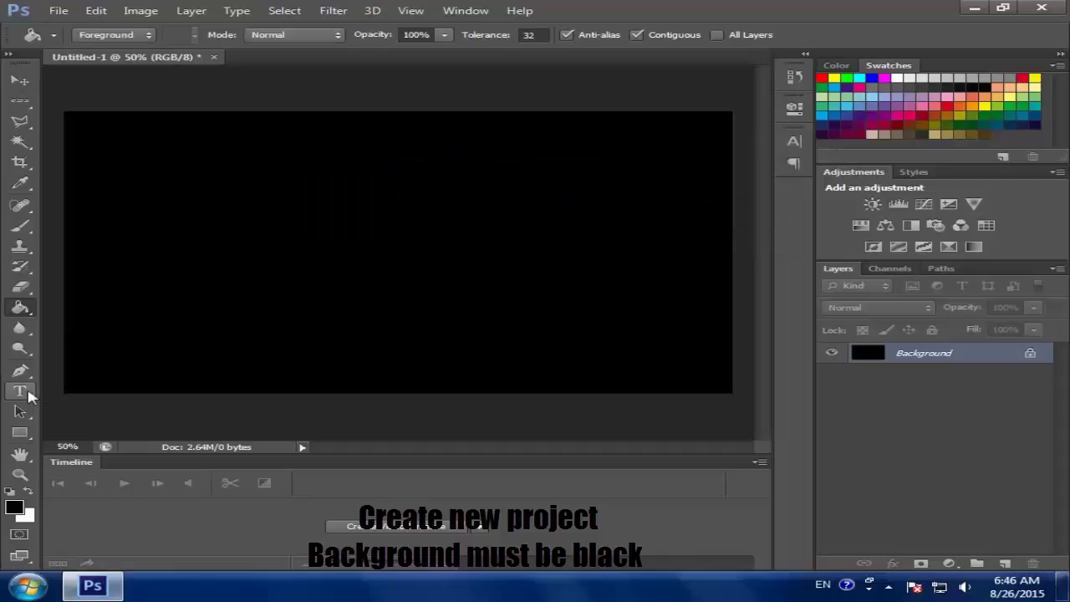
- With the Type tool, set the text colour to white and save it as a swatch
click(20, 391)
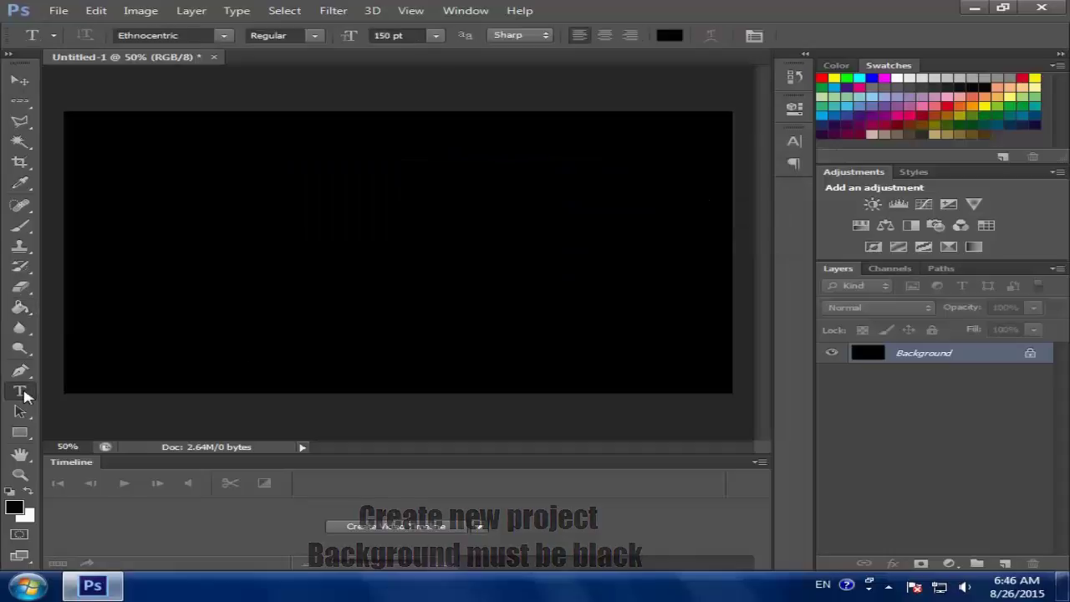
click(669, 35)
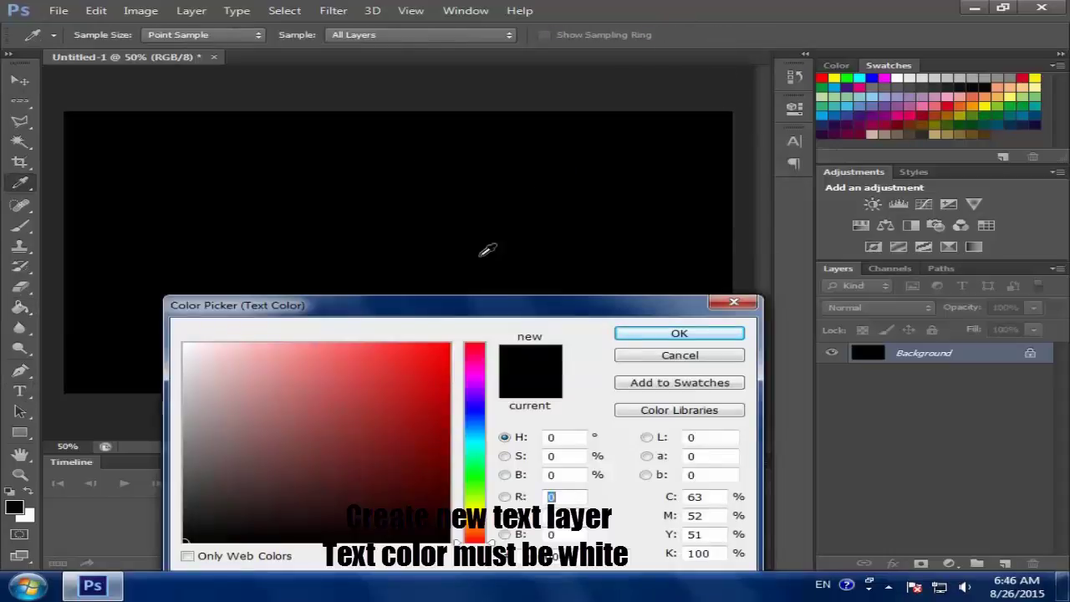
click(186, 344)
click(669, 333)
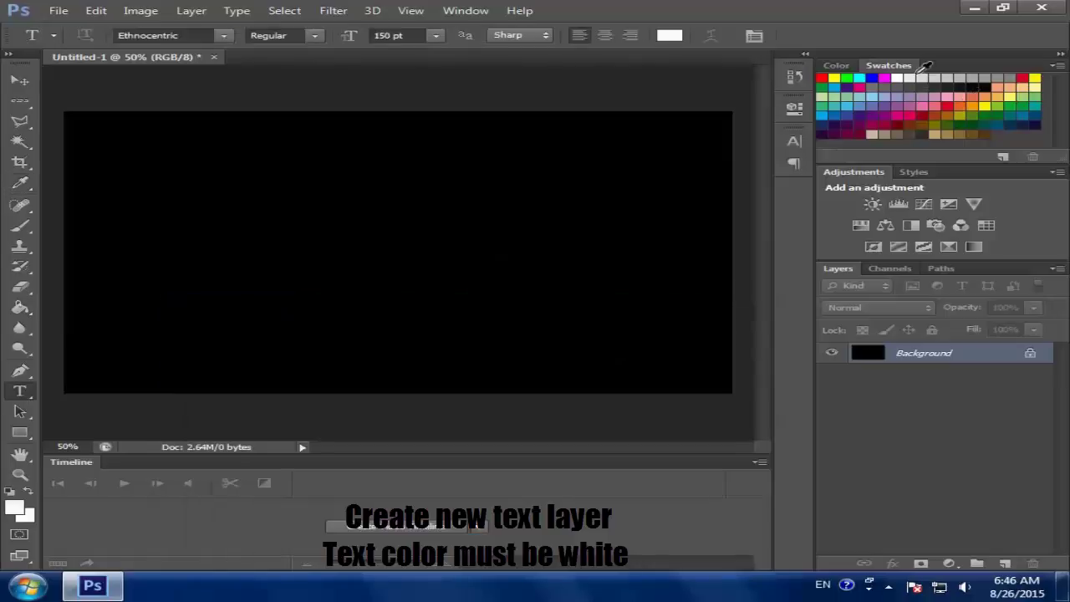
click(896, 77)
click(740, 200)
- Type 'FICO DESIGN' in a text box across the canvas middle and commit it
drag(67, 197, 733, 293)
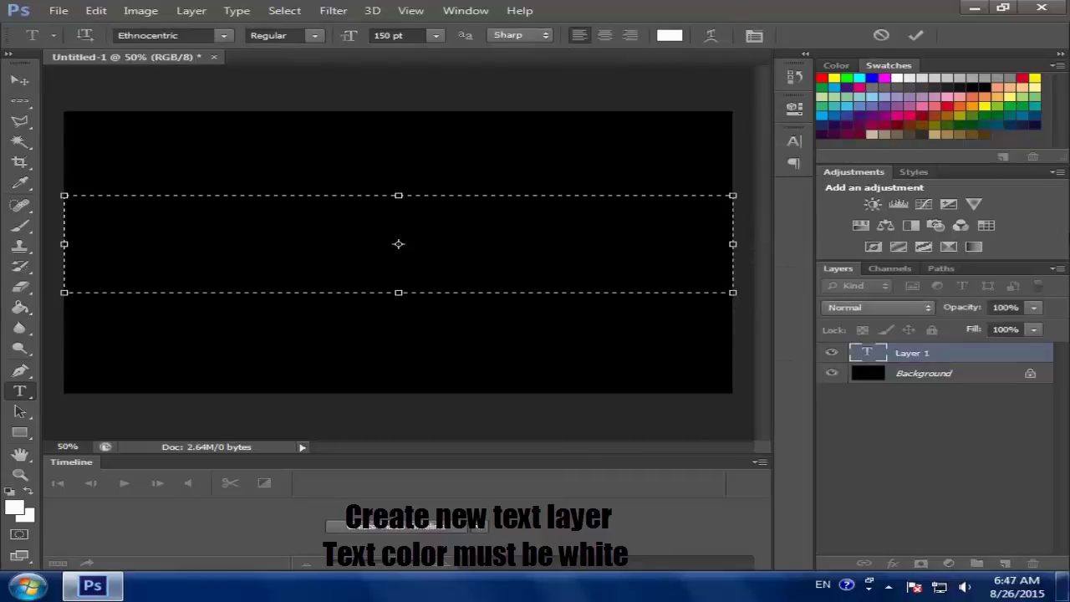
text(FICO)
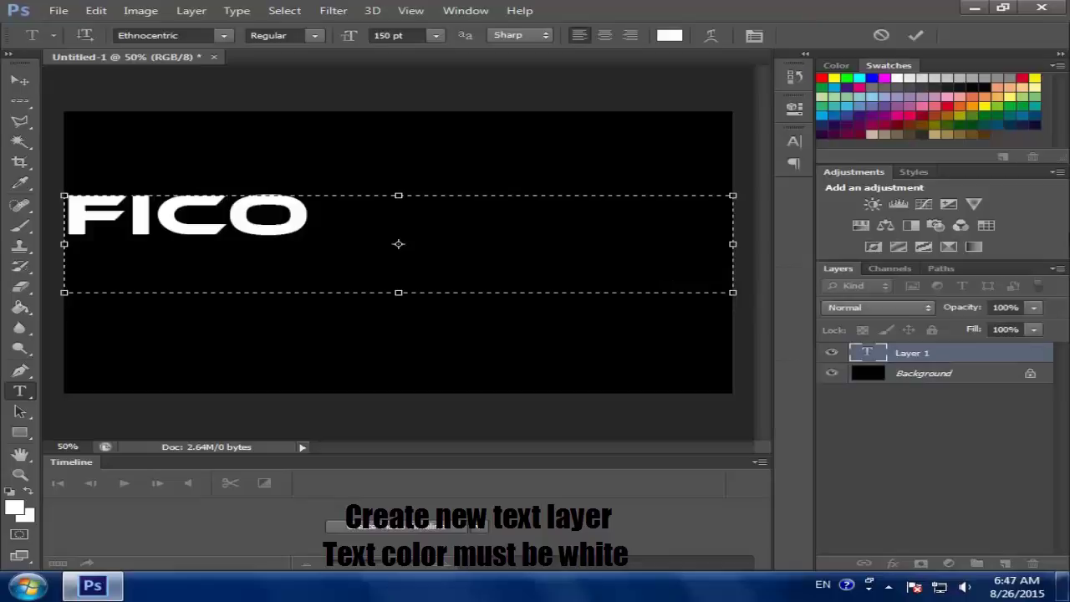
text( DESIGN)
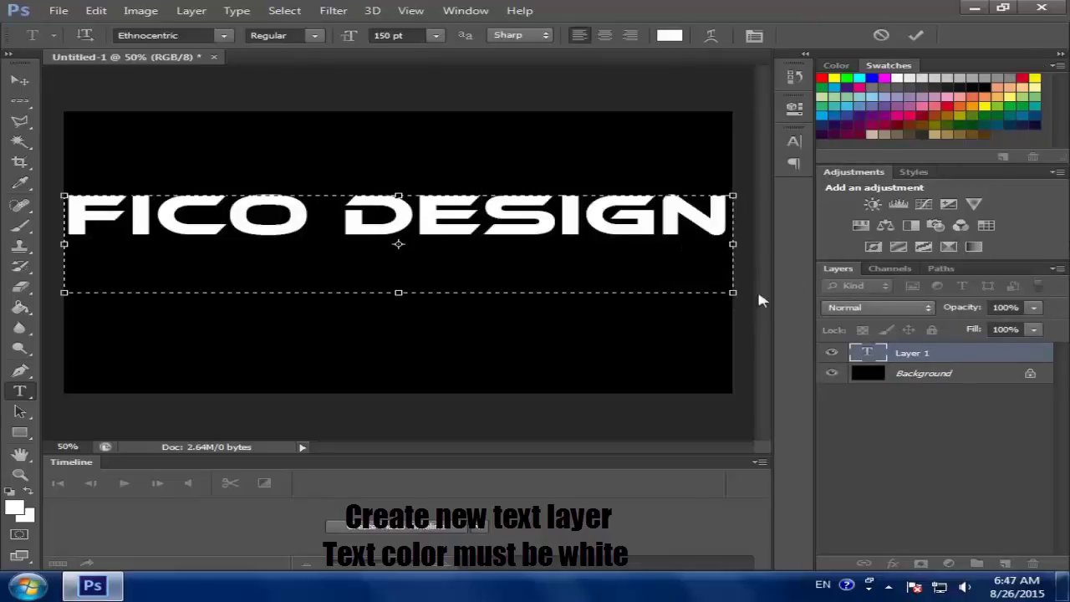
click(903, 378)
click(903, 361)
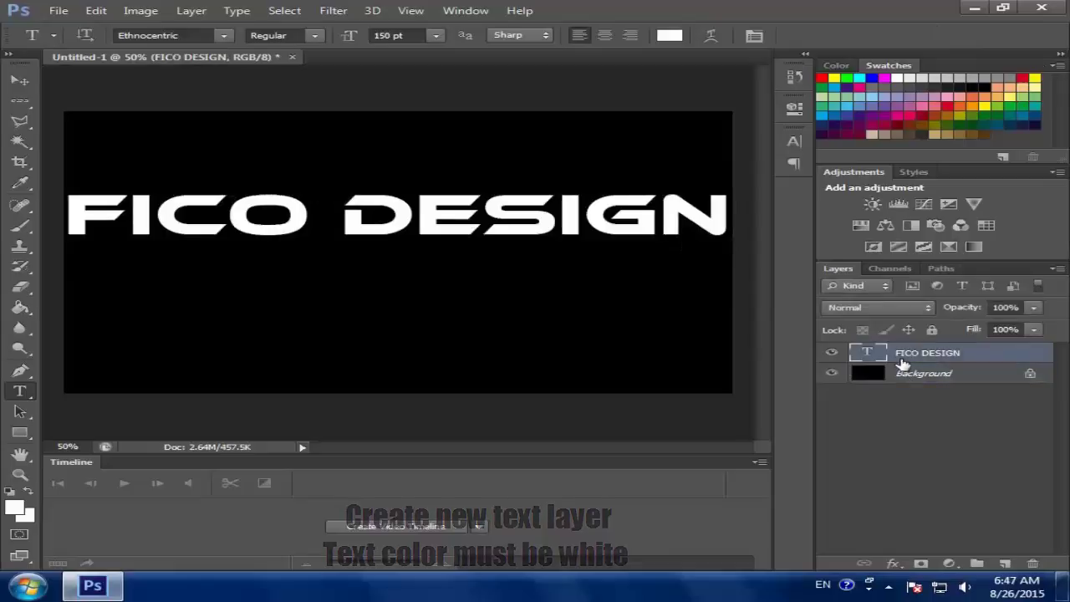
- Free-transform FICO DESIGN taller and narrower, centre it, then rasterize the type layer
key(ctrl+t)
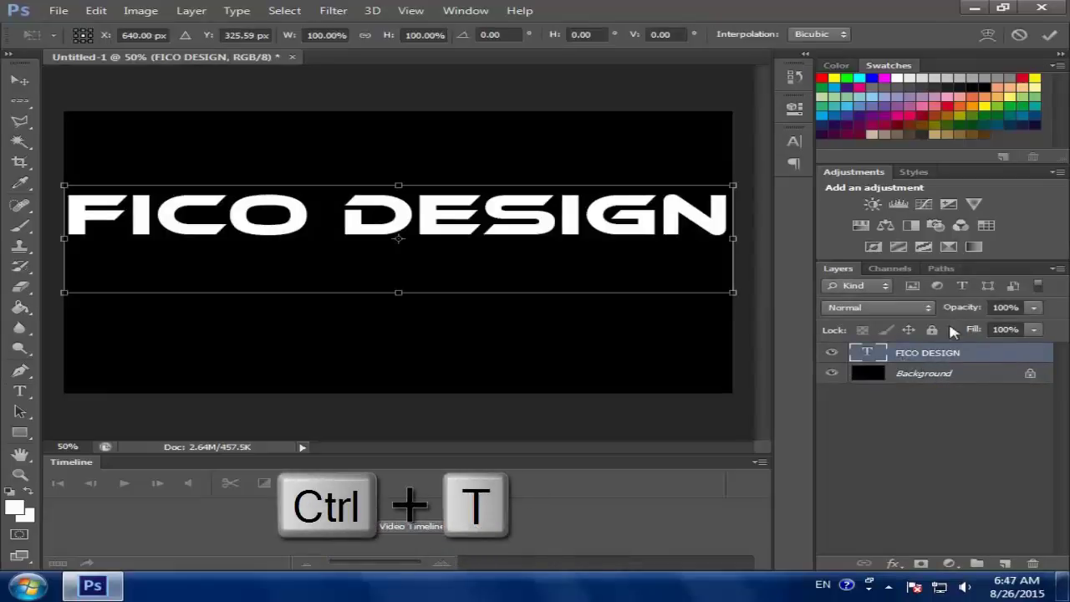
drag(740, 237, 615, 238)
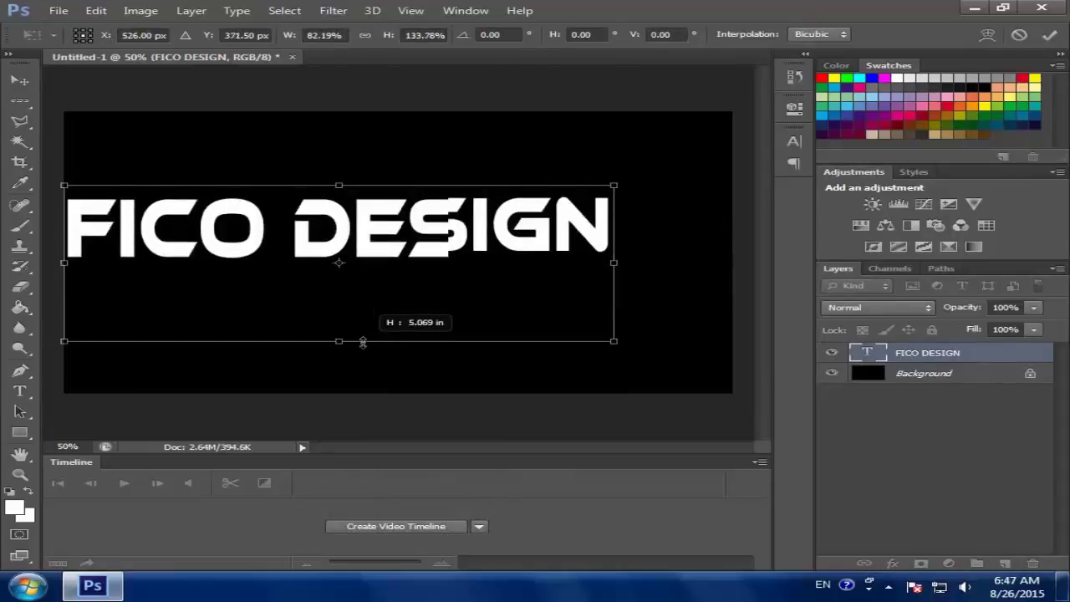
drag(355, 294, 356, 350)
drag(486, 228, 536, 242)
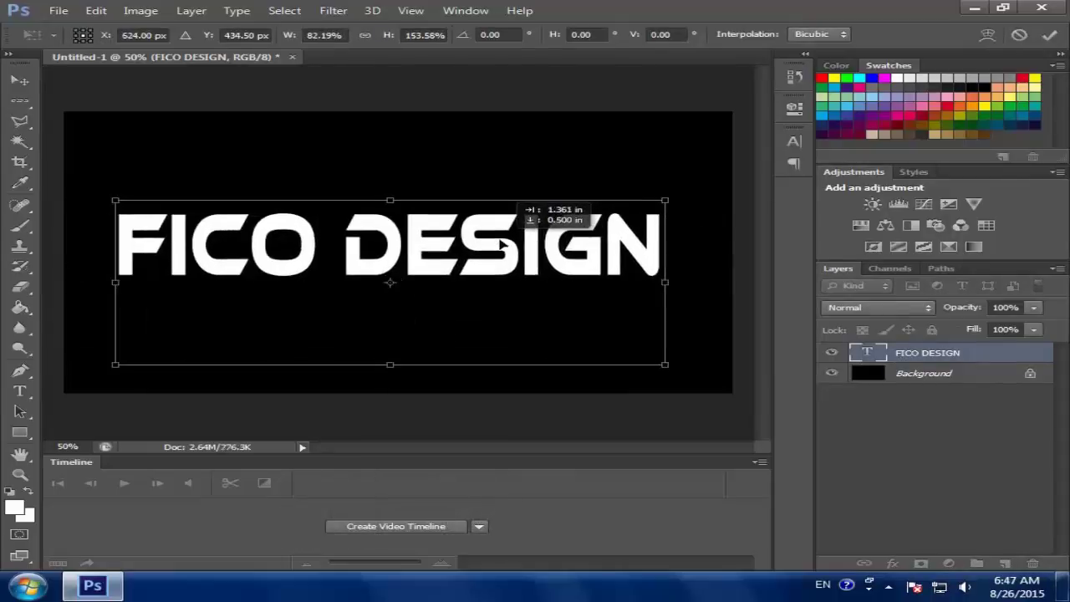
drag(677, 269, 665, 279)
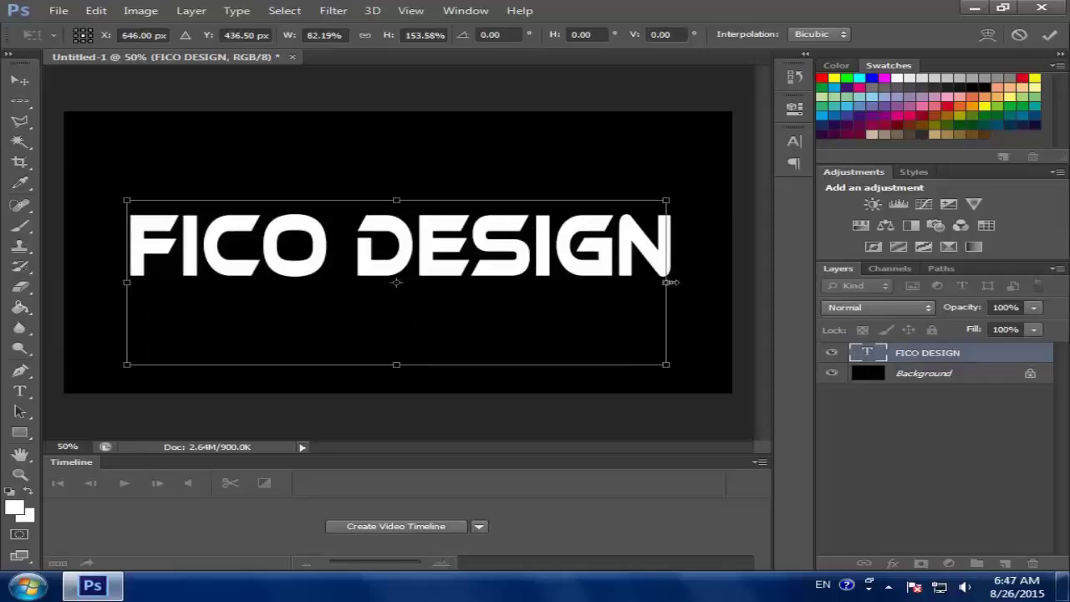
drag(556, 255, 566, 259)
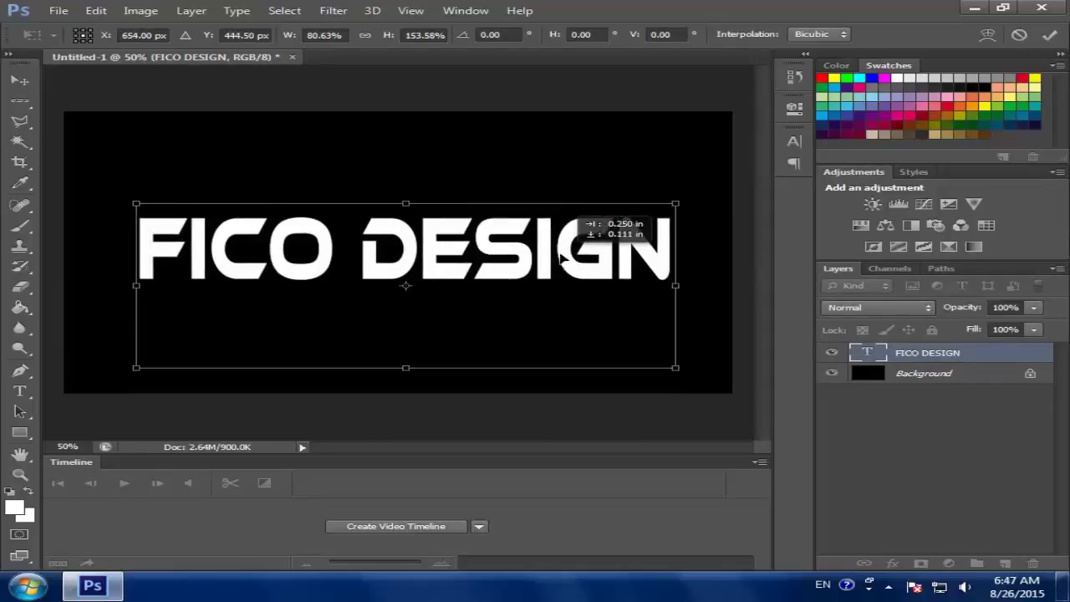
key(t)
key(Return)
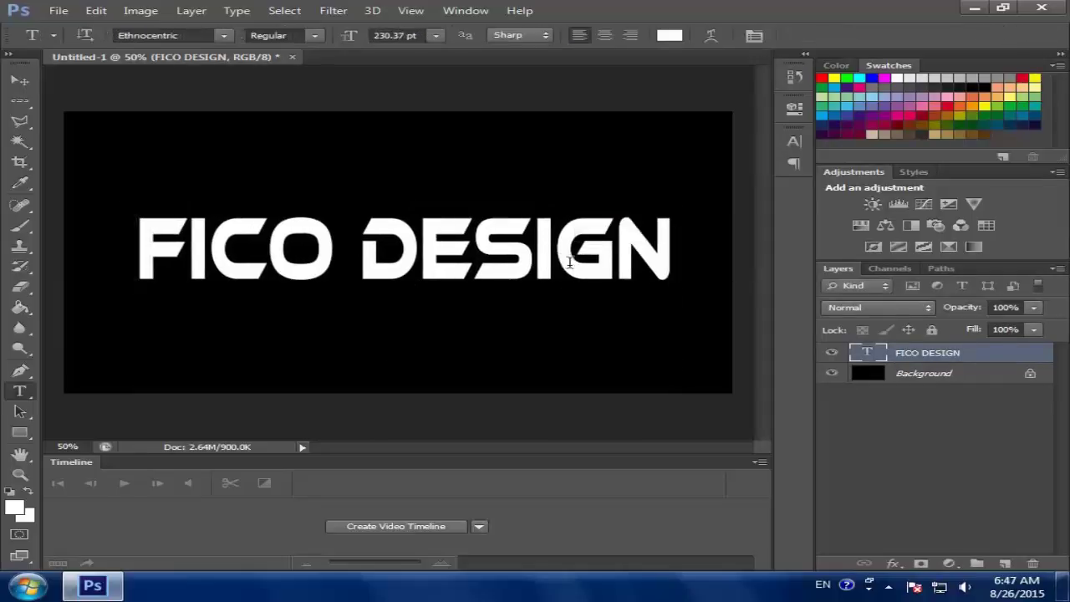
right_click(893, 356)
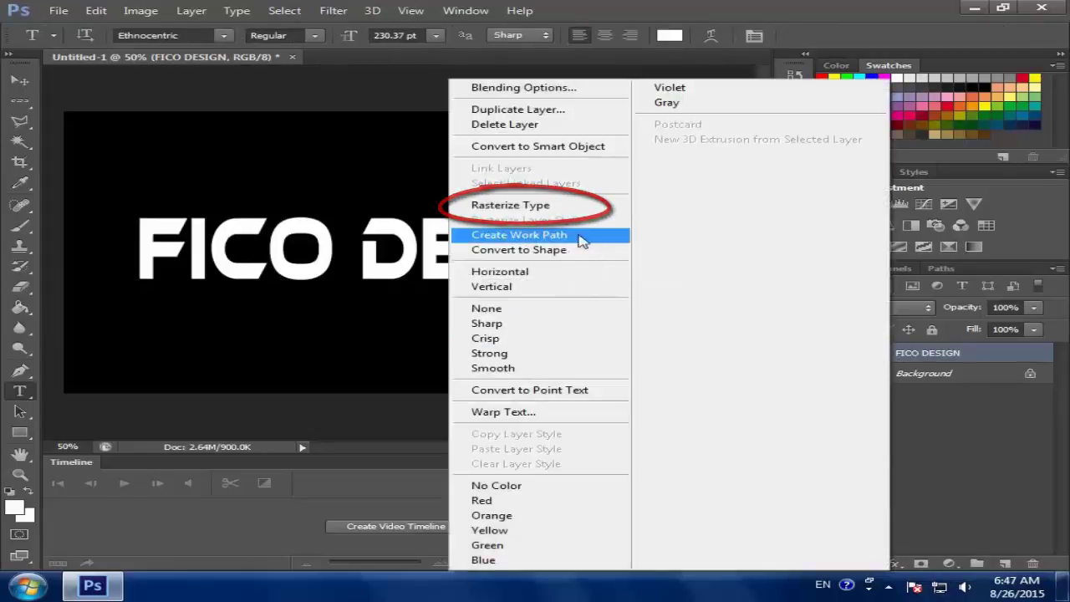
click(552, 206)
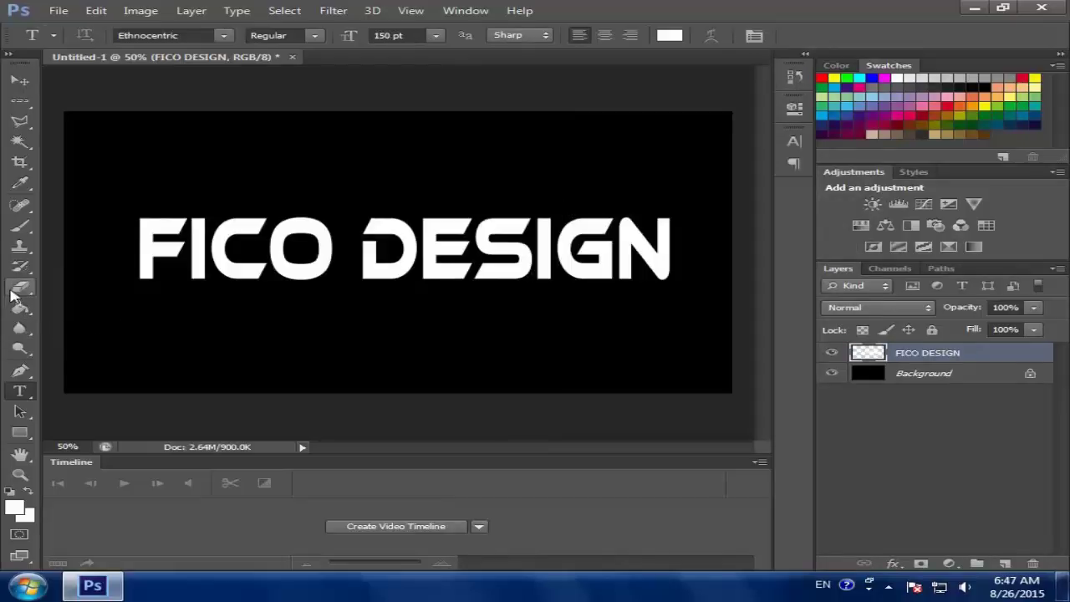
- Define a Gradient Editor gradient with a dark green start stop and light green end stop
click(17, 308)
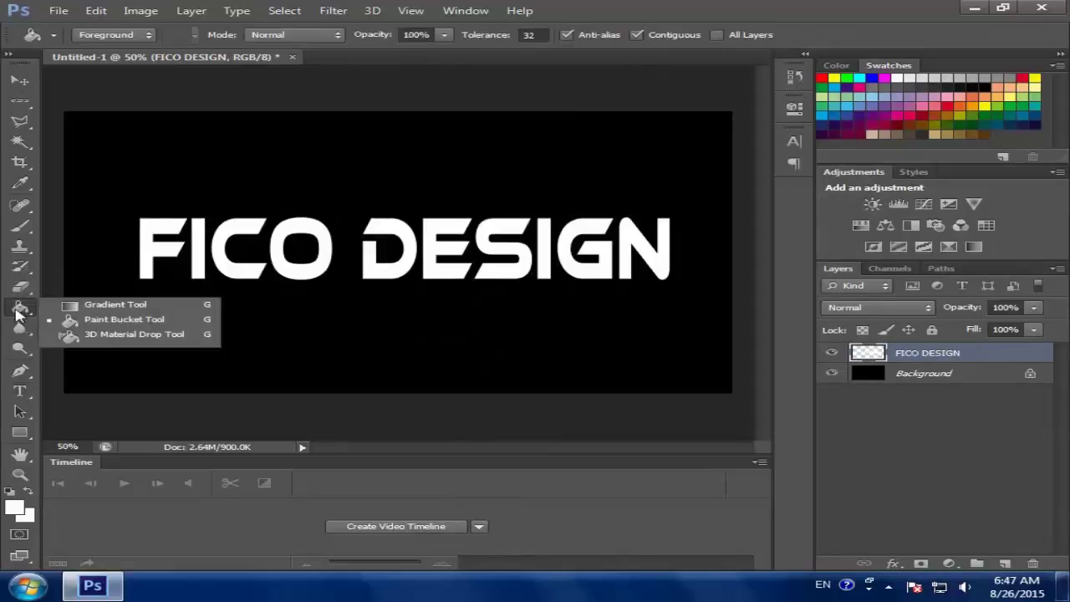
click(94, 306)
click(104, 35)
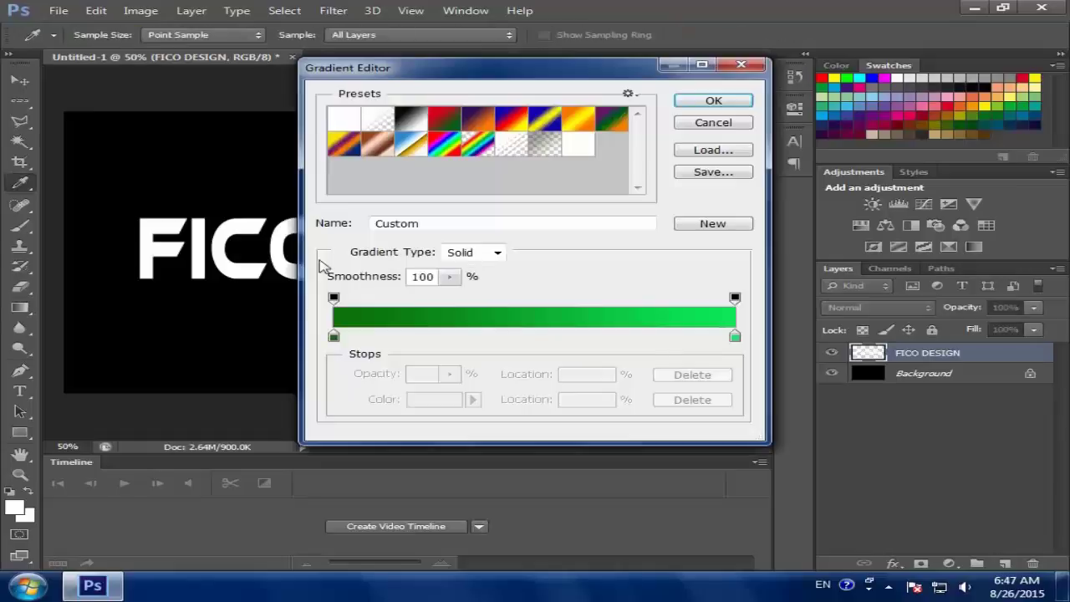
click(333, 334)
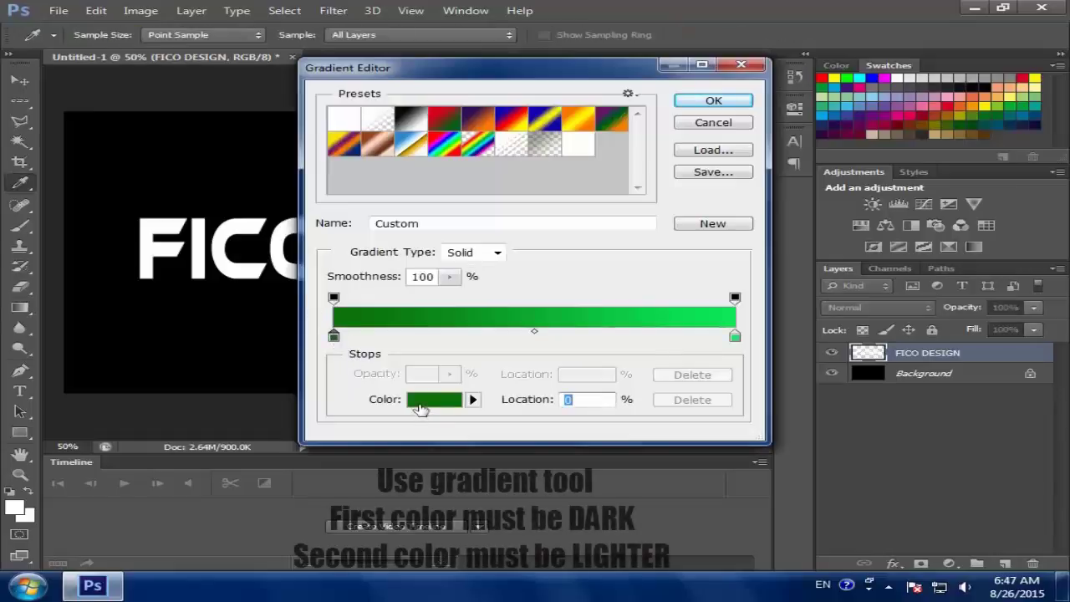
click(429, 400)
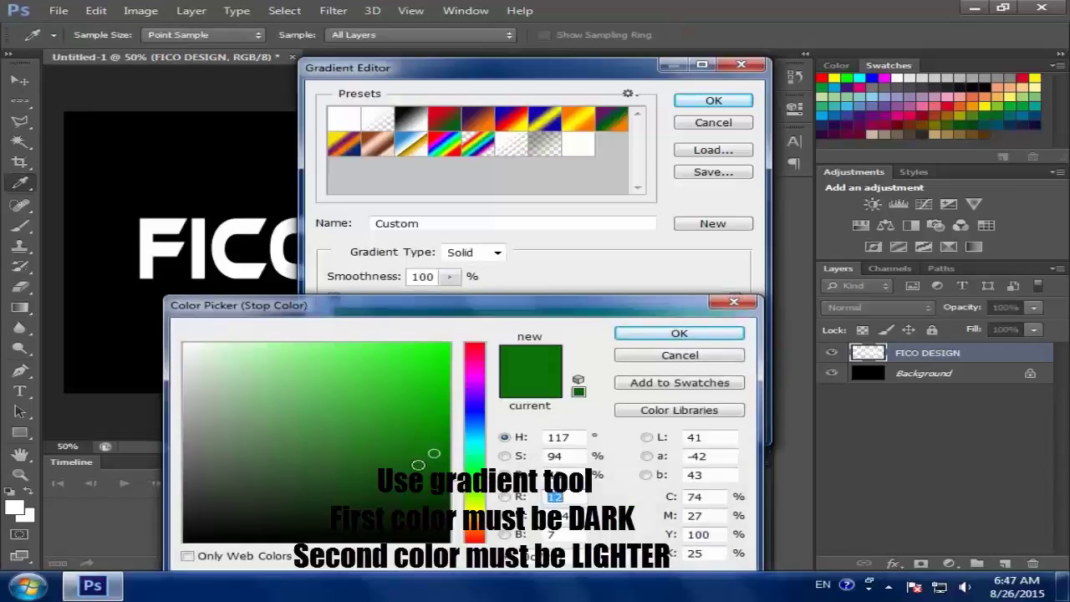
click(699, 334)
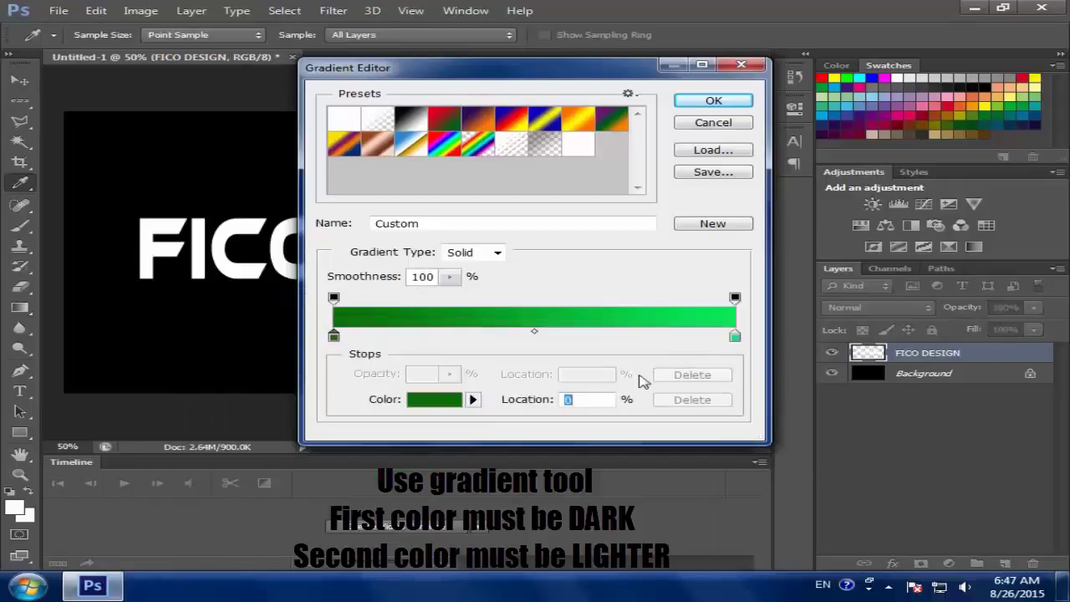
click(734, 339)
click(435, 401)
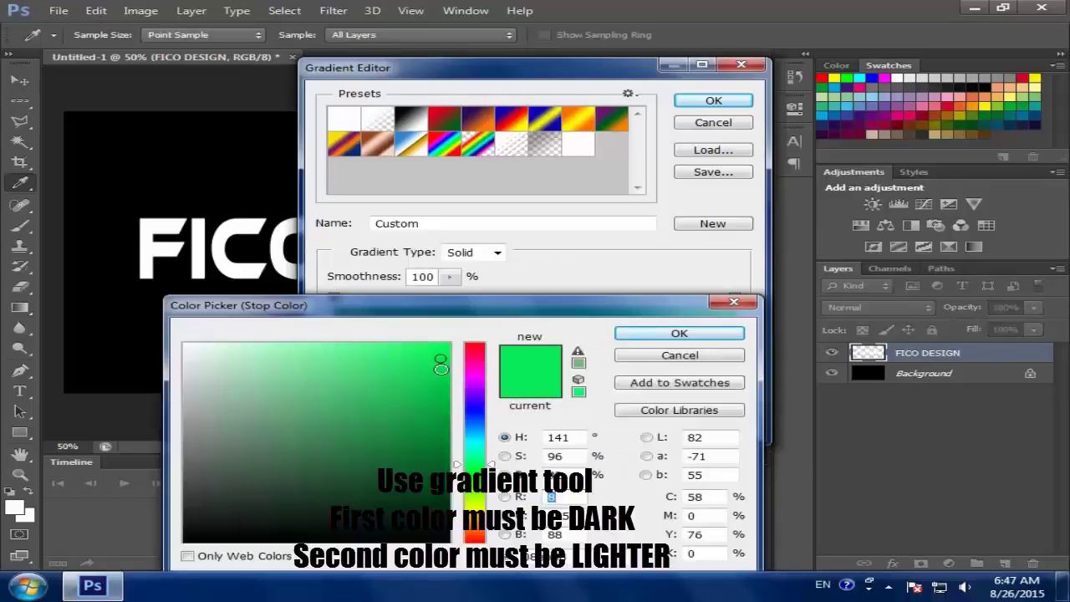
click(630, 335)
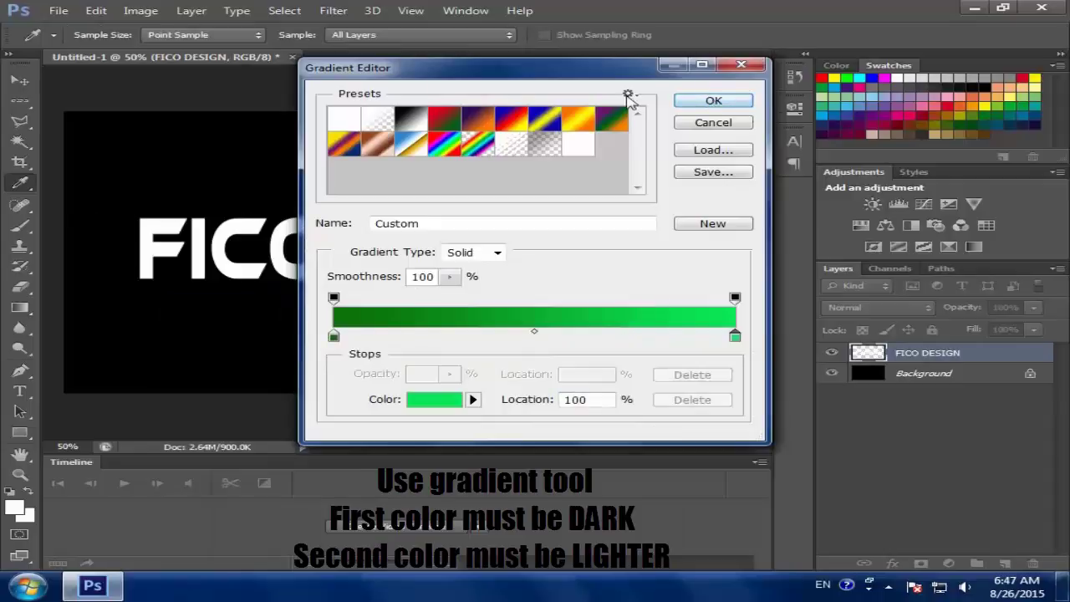
click(693, 104)
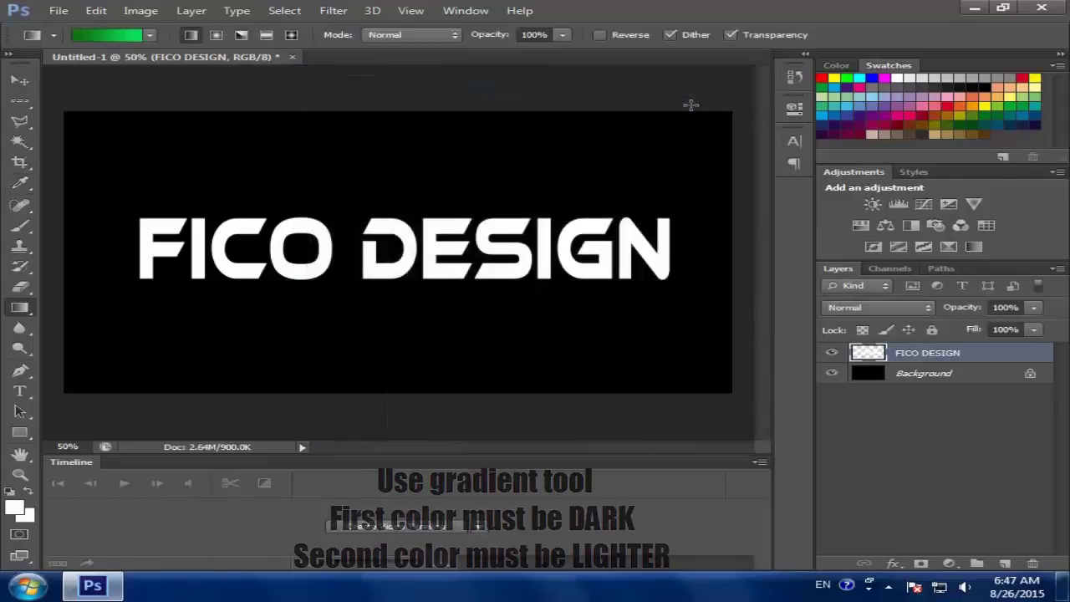
- Magic-wand select the letters, sweep the green gradient from F to N, then deselect
click(21, 143)
click(144, 224)
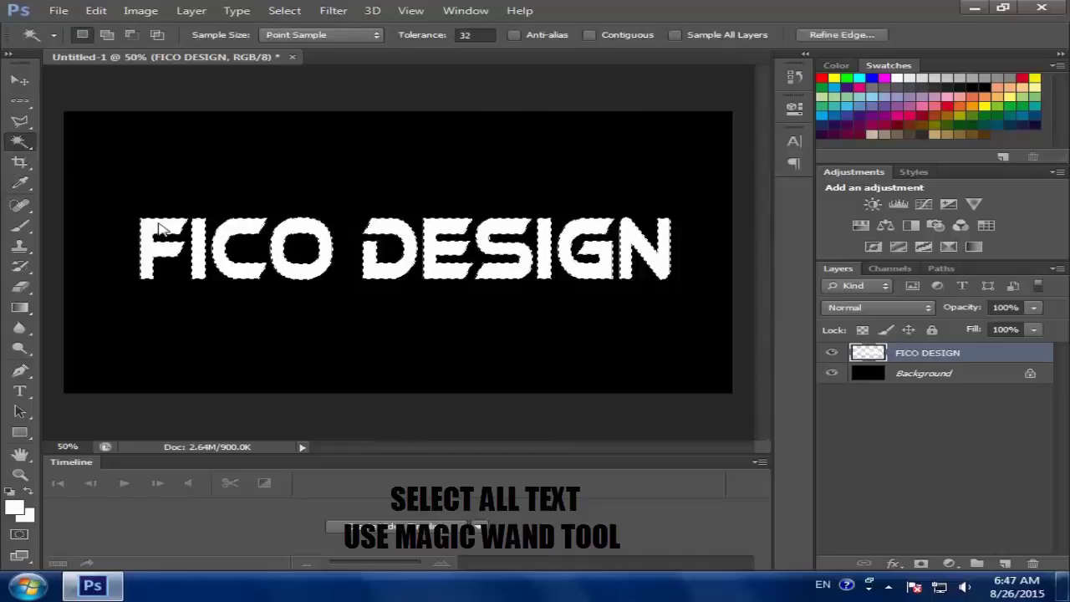
click(20, 308)
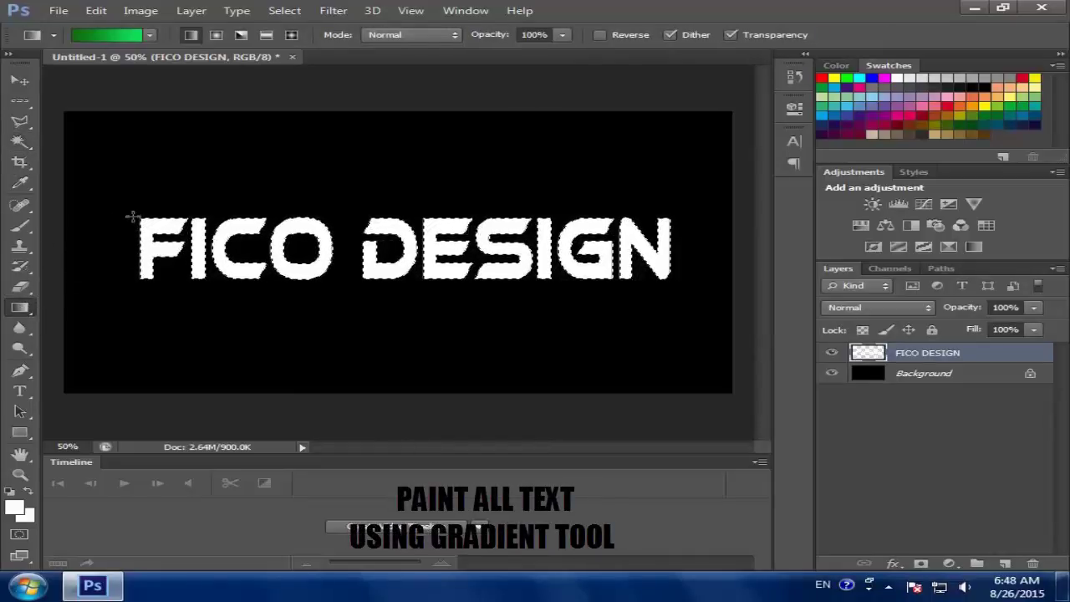
drag(224, 231, 677, 275)
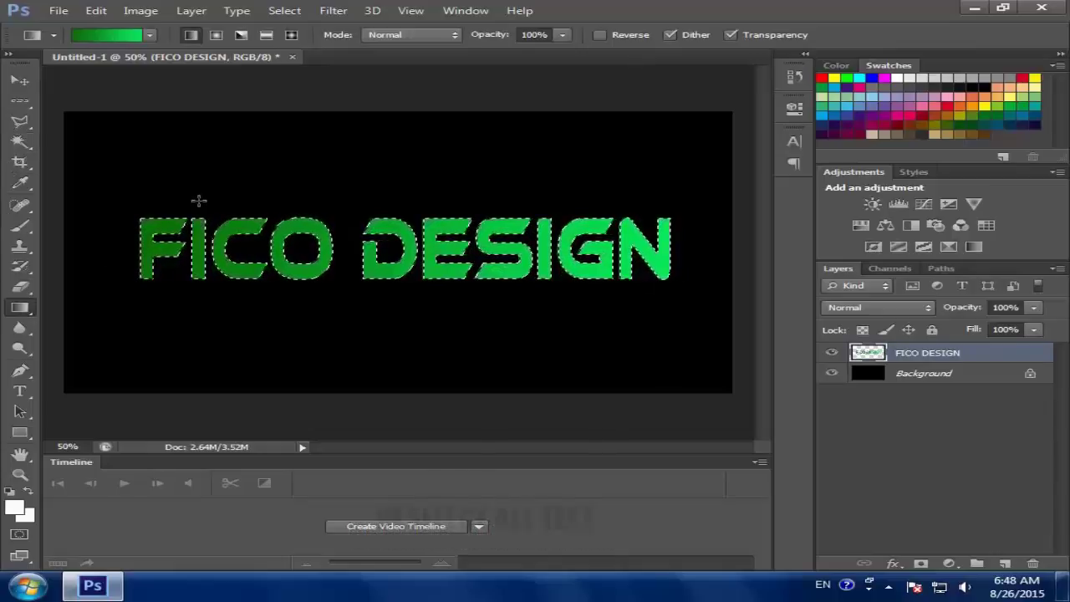
click(20, 120)
right_click(186, 237)
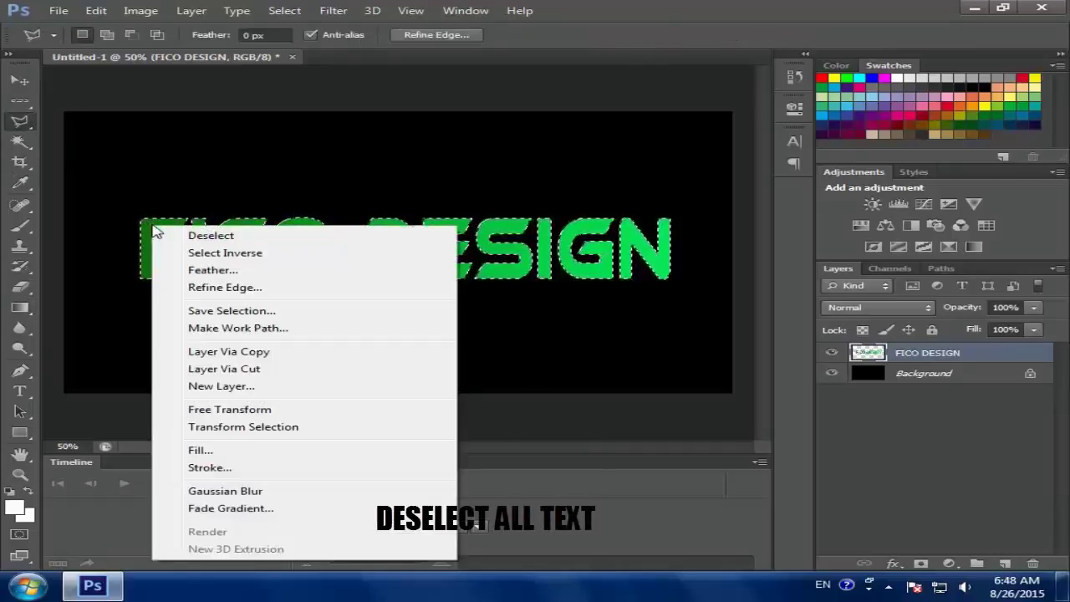
click(201, 236)
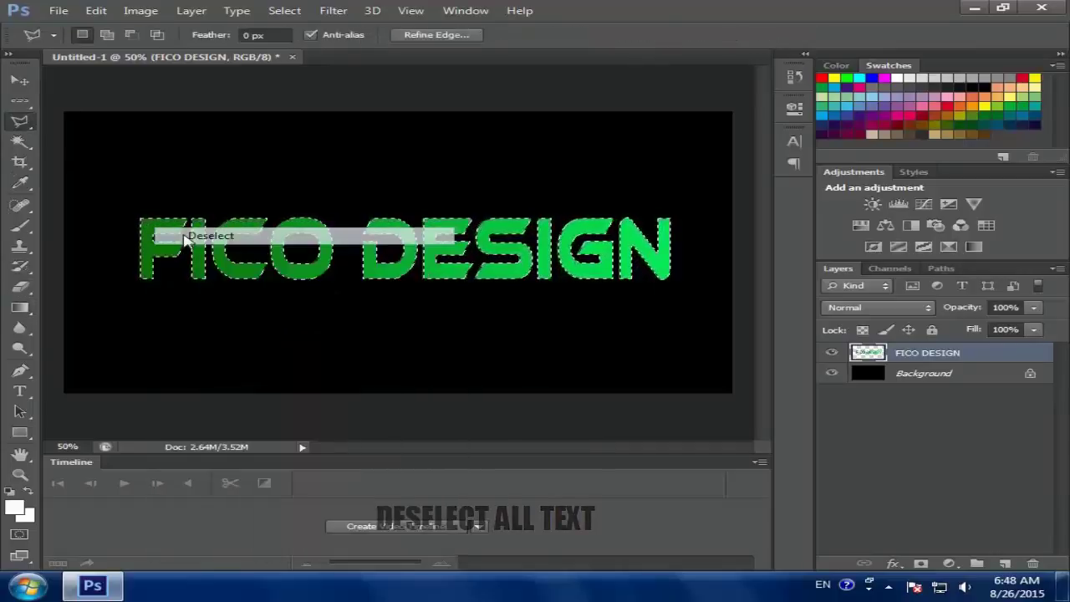
- Create a 'FICO DESIGN copy' layer and a new empty Layer 1 on top
right_click(945, 353)
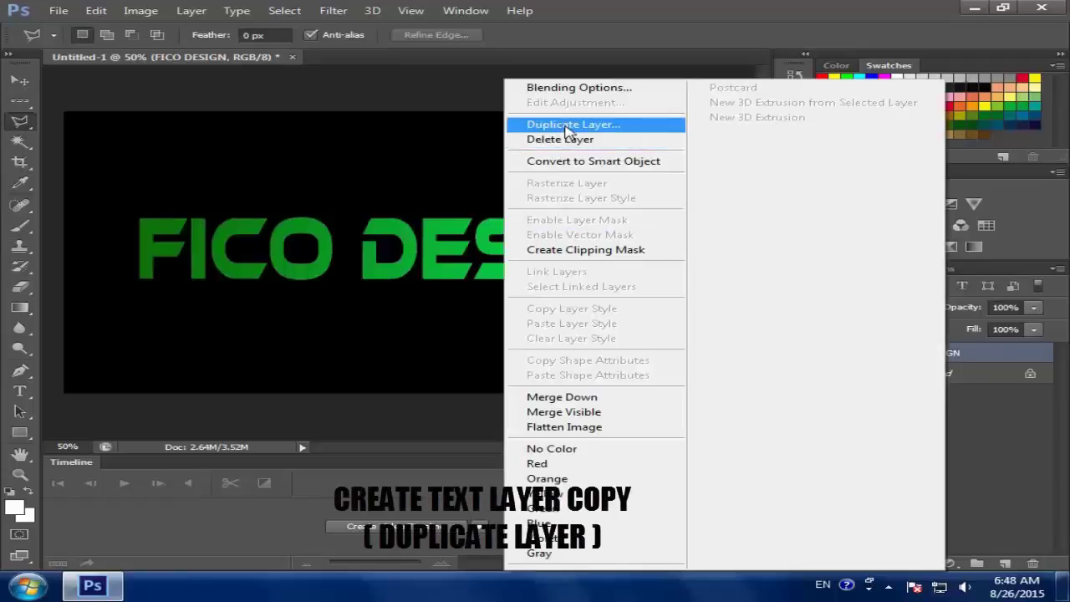
click(566, 126)
click(703, 177)
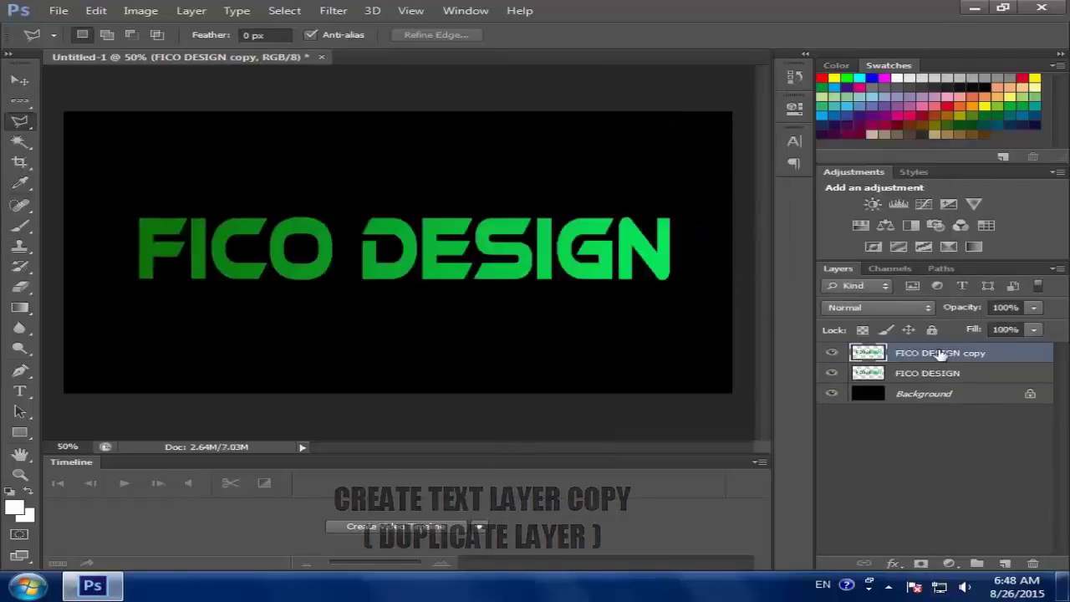
click(1006, 566)
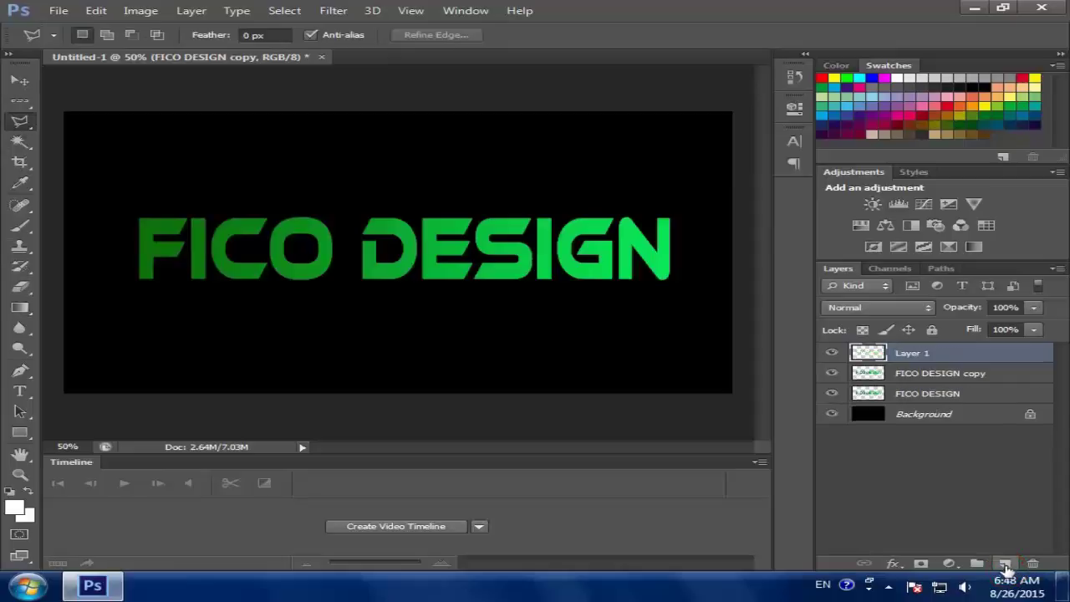
- Paint-bucket Layer 1 solid black, saving black as a swatch along the way
click(20, 307)
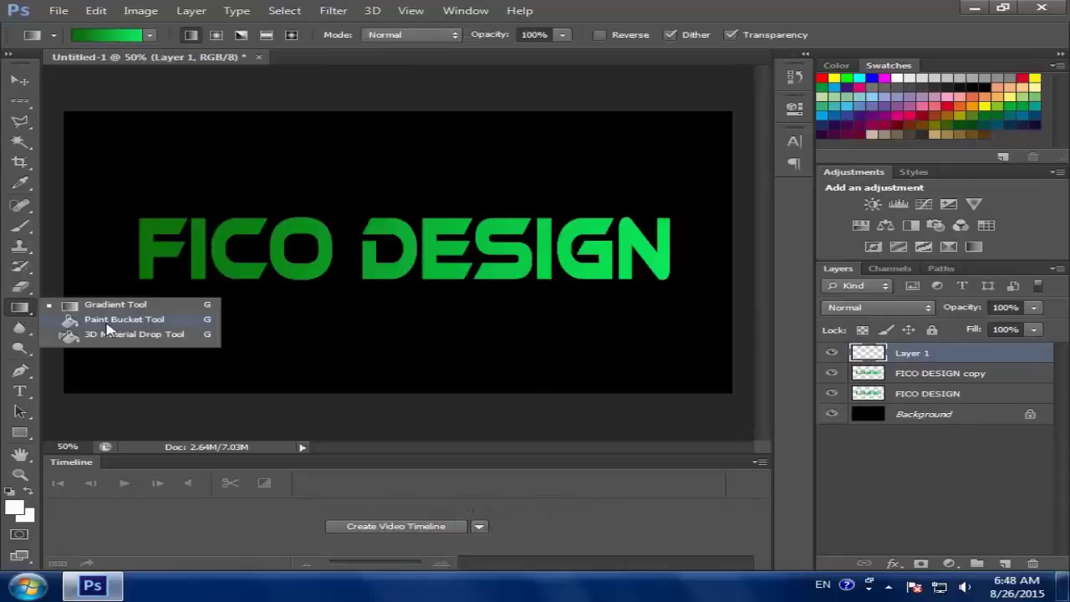
click(117, 319)
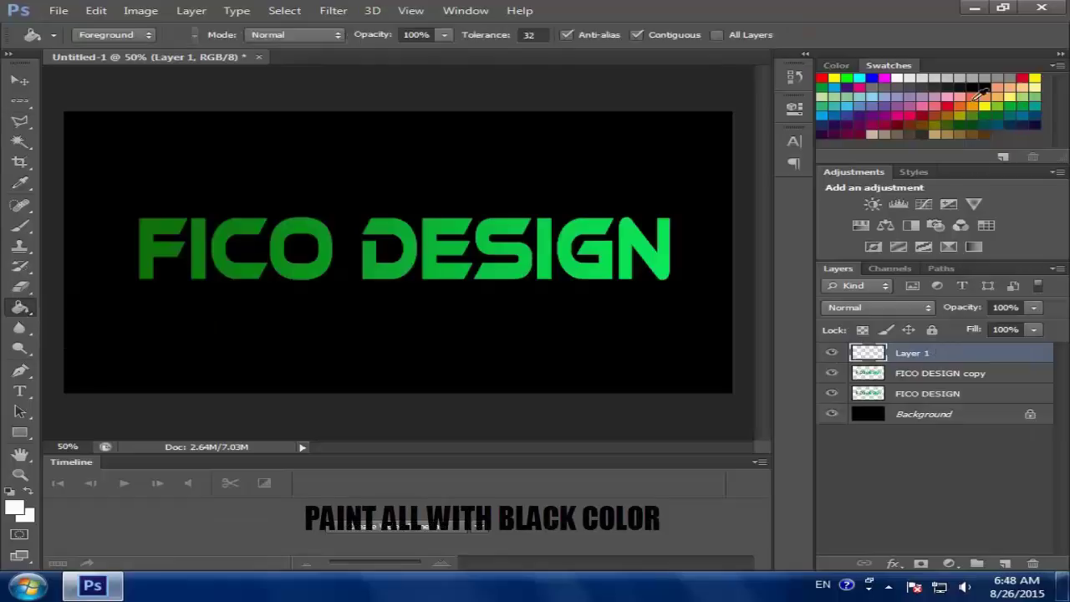
click(983, 92)
click(1002, 156)
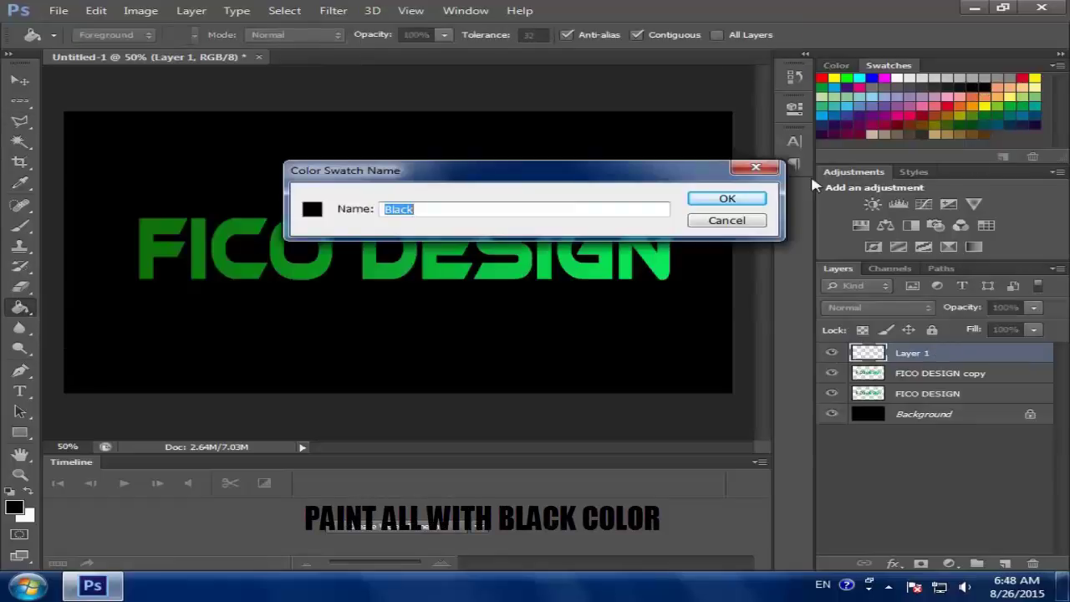
click(701, 198)
click(615, 176)
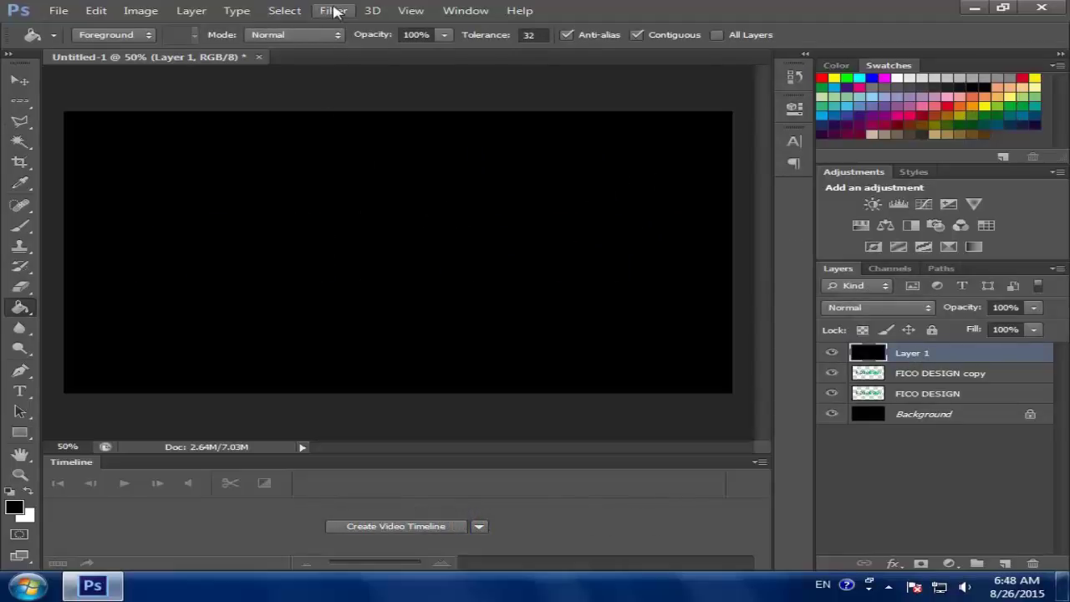
- Render Filter > Clouds on Layer 1 and set its blend mode to Color Dodge
click(333, 10)
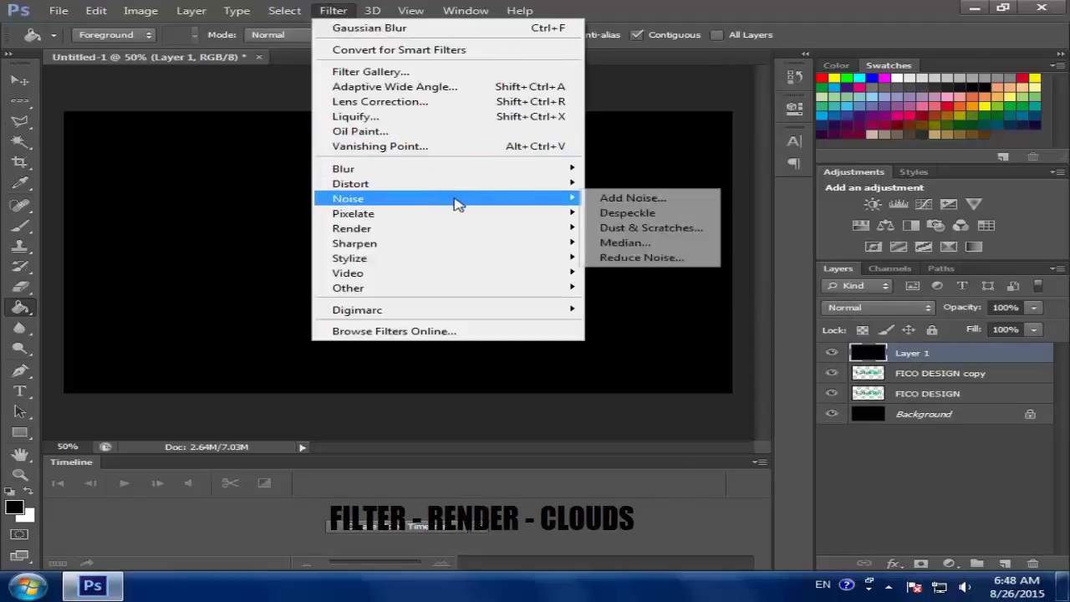
mouse_move(447, 228)
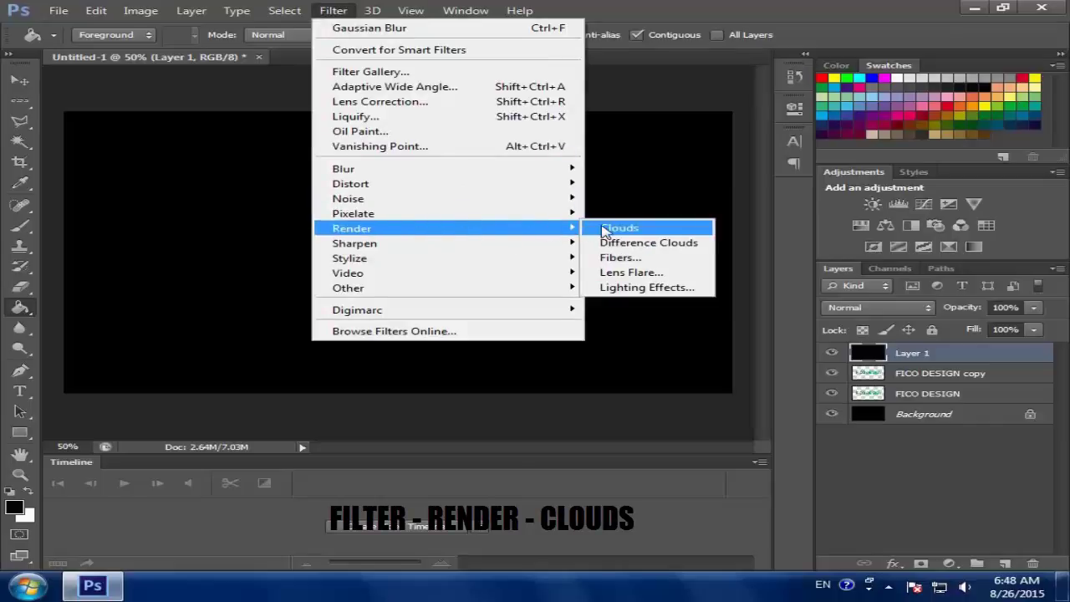
click(619, 229)
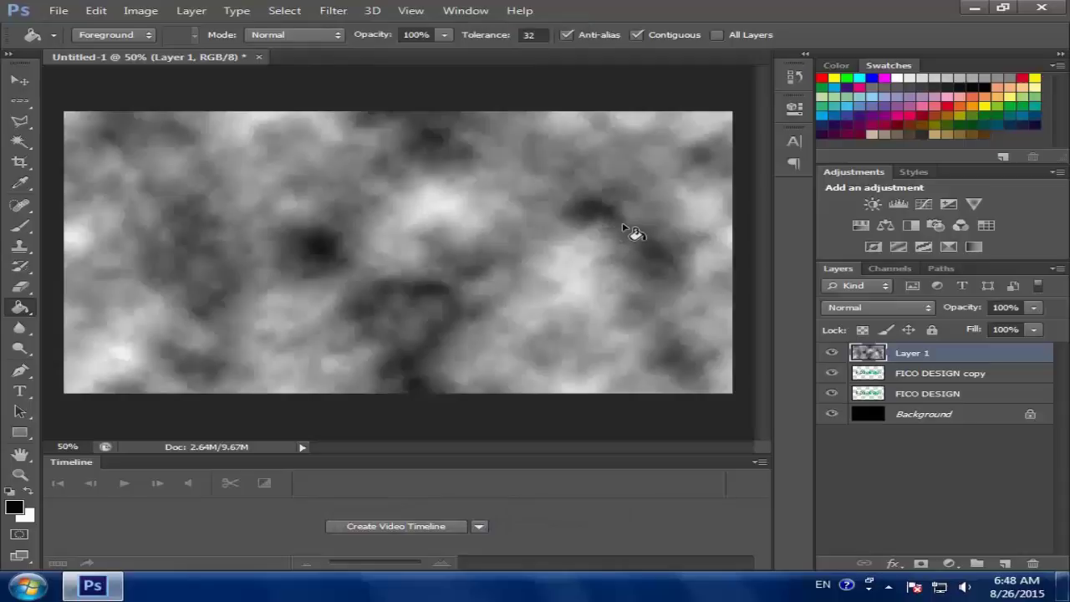
click(881, 311)
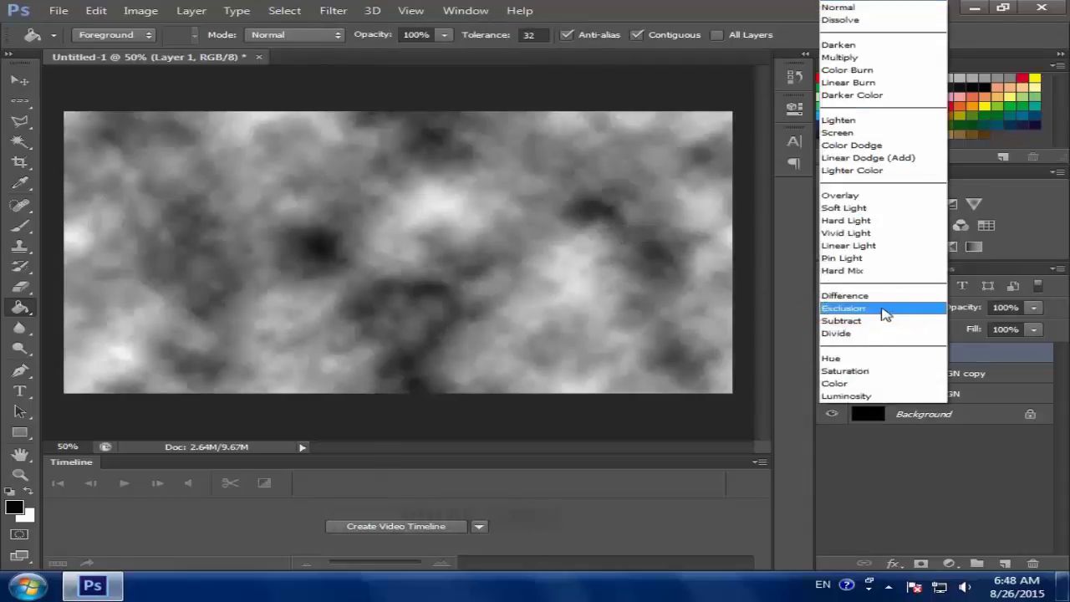
click(861, 145)
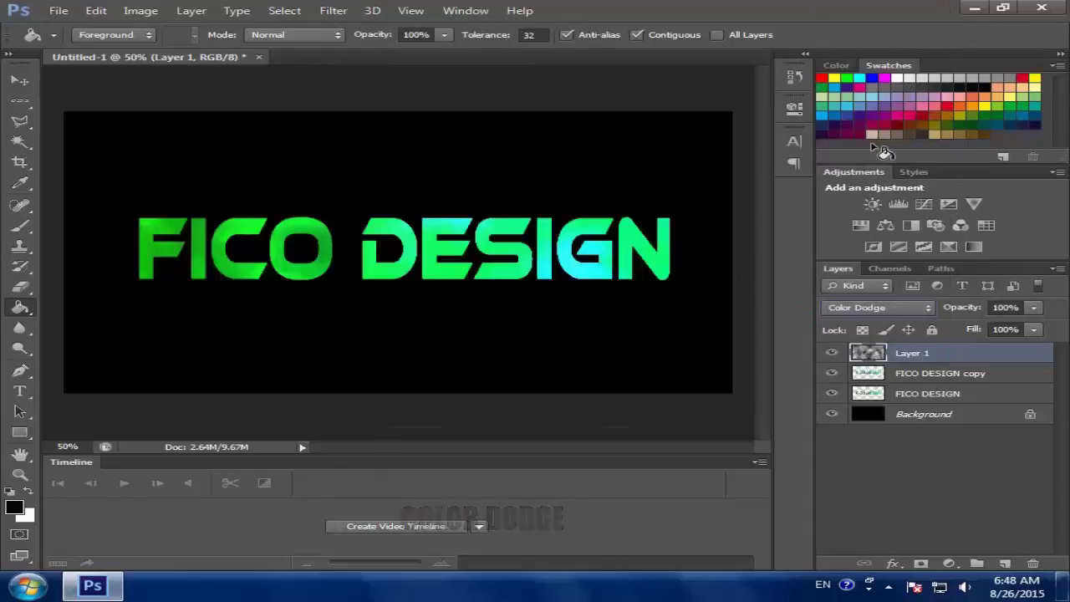
- Apply an ~83-pixel Gaussian Blur to the FICO DESIGN copy layer
click(930, 378)
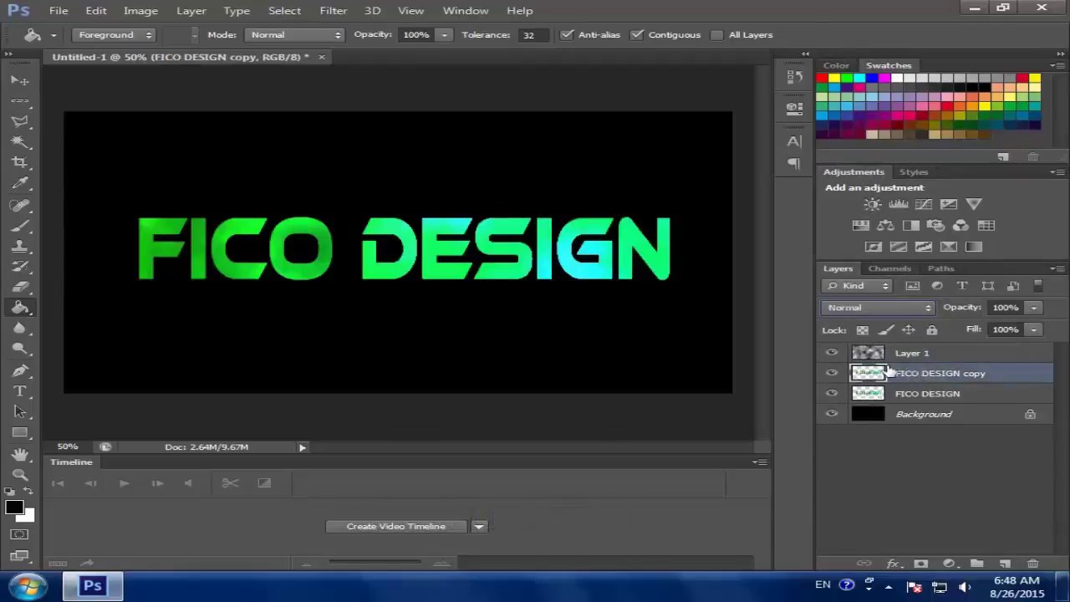
click(339, 12)
mouse_move(443, 169)
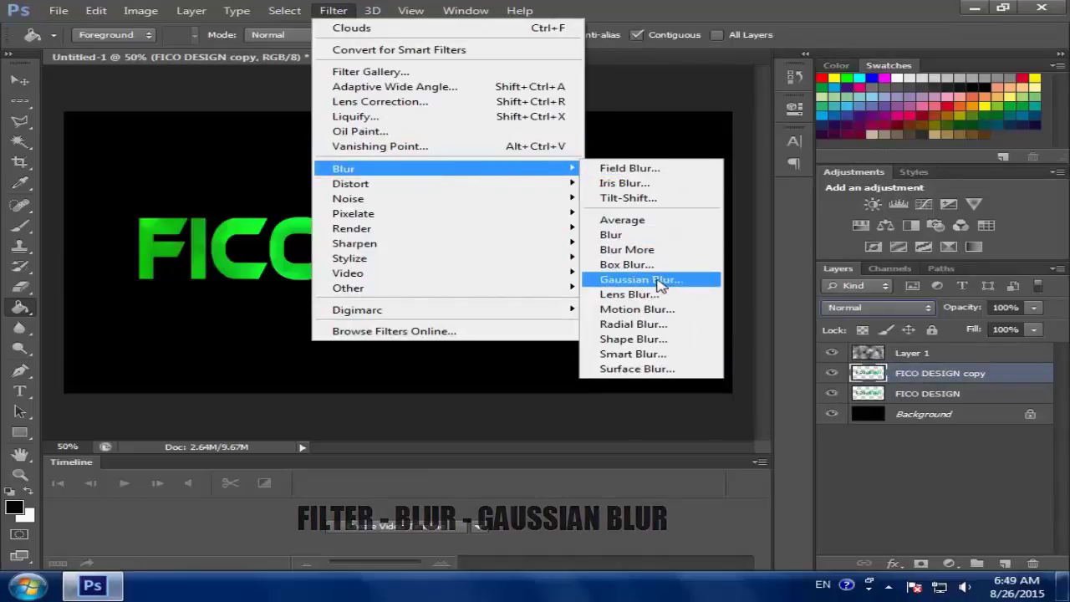
click(640, 280)
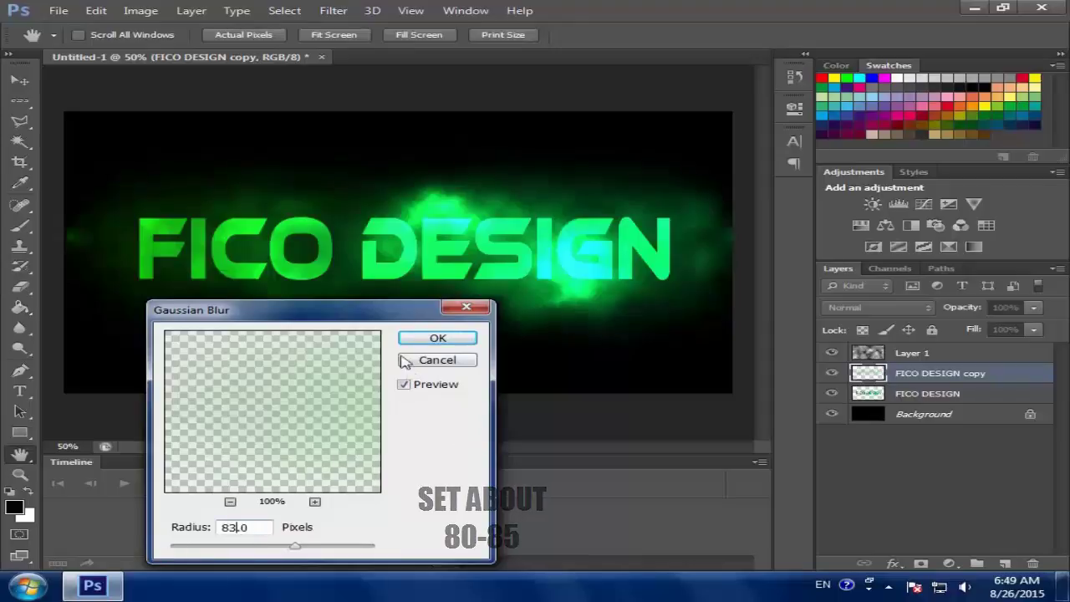
click(432, 339)
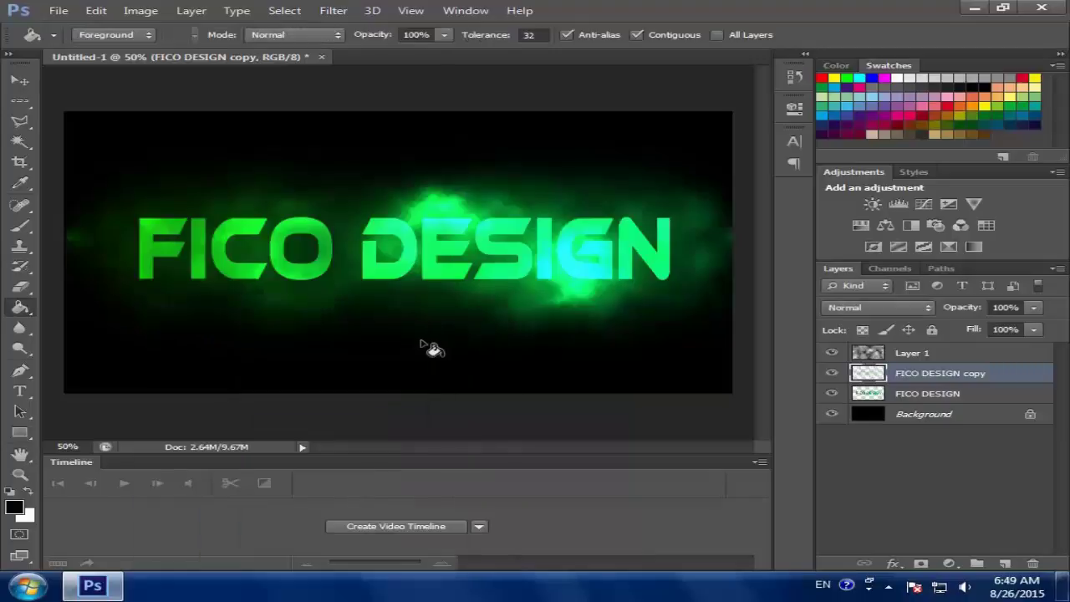
click(20, 80)
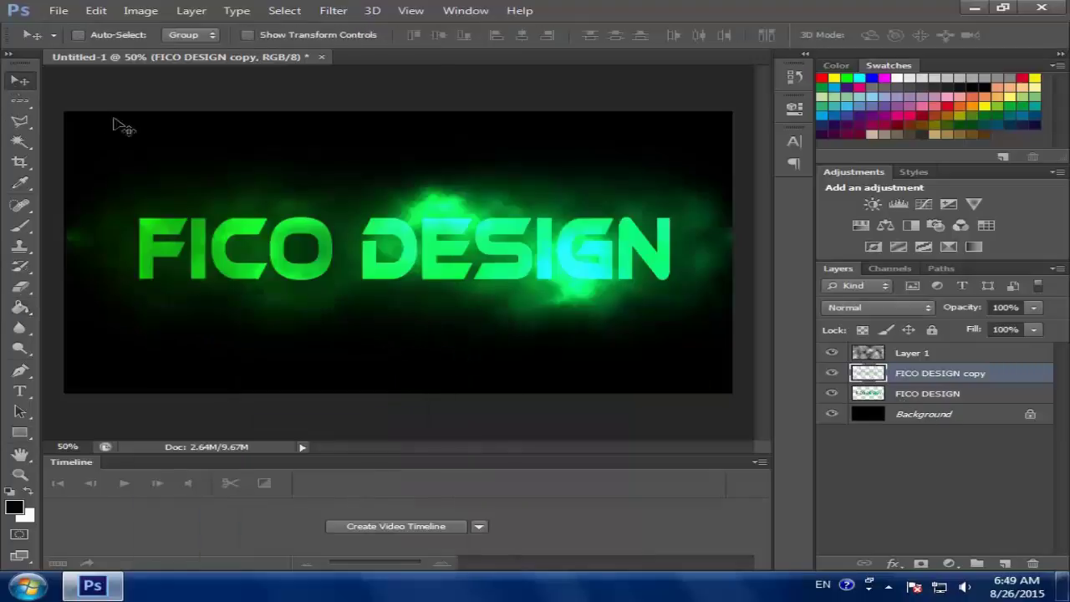